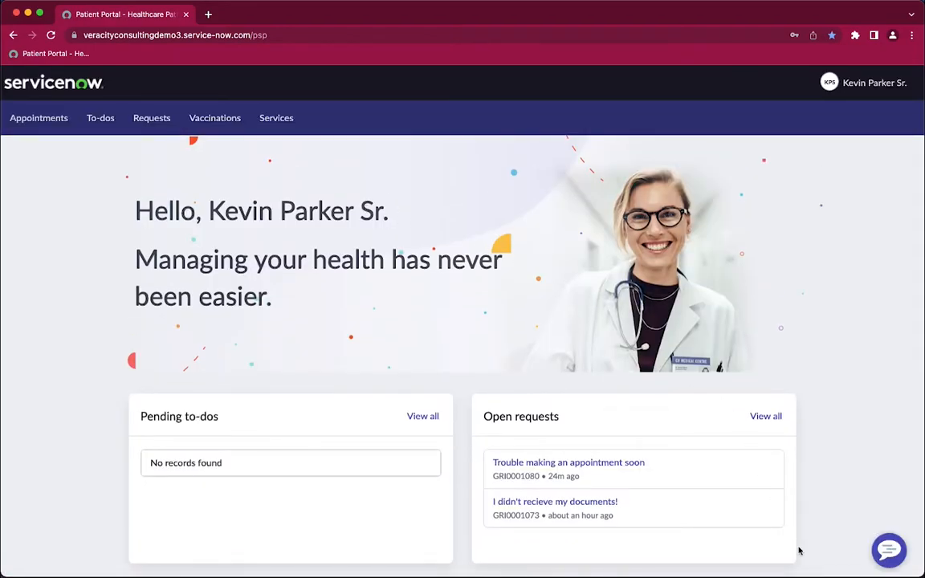
# Open the patient portal's support chat and start a new request under the Common requests topic.
pyautogui.click(888, 551)
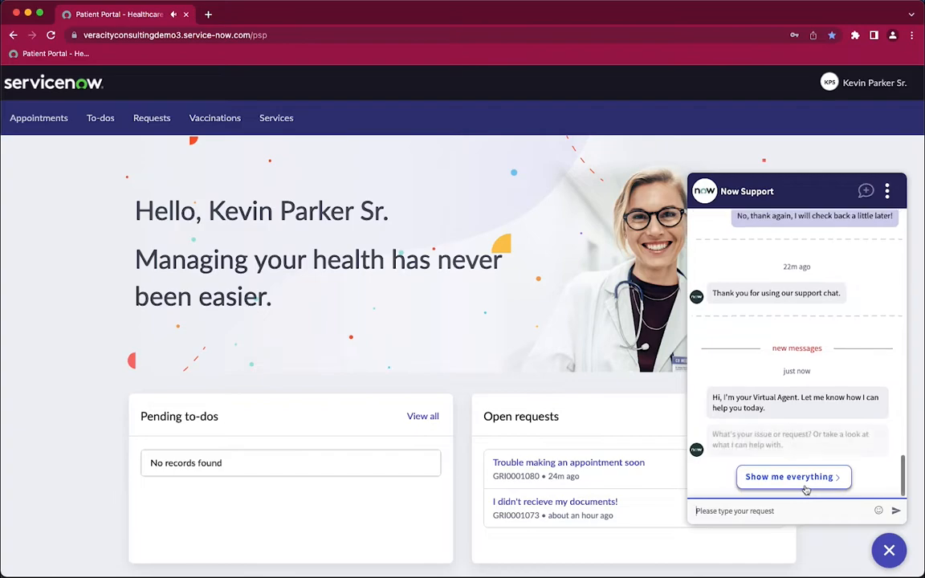
pyautogui.click(781, 481)
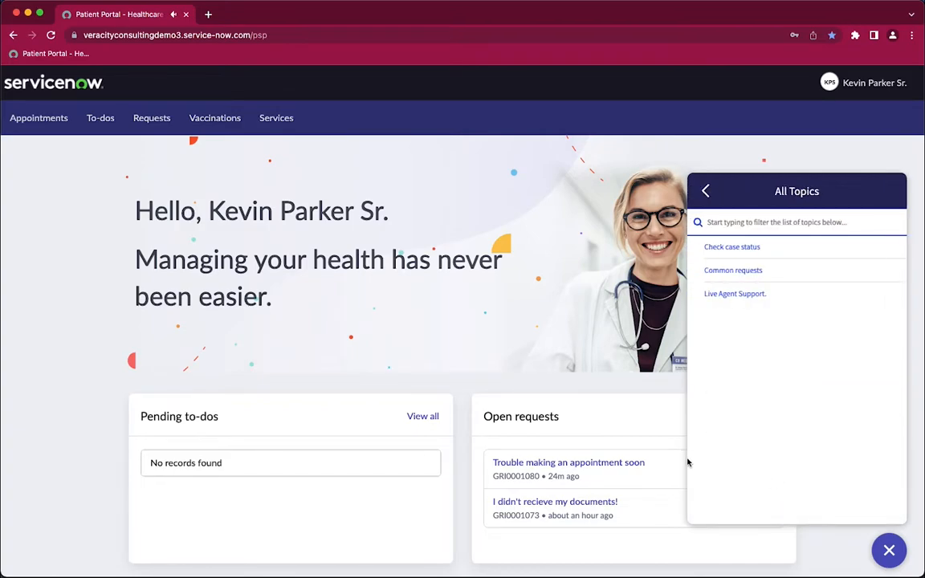
pyautogui.click(719, 272)
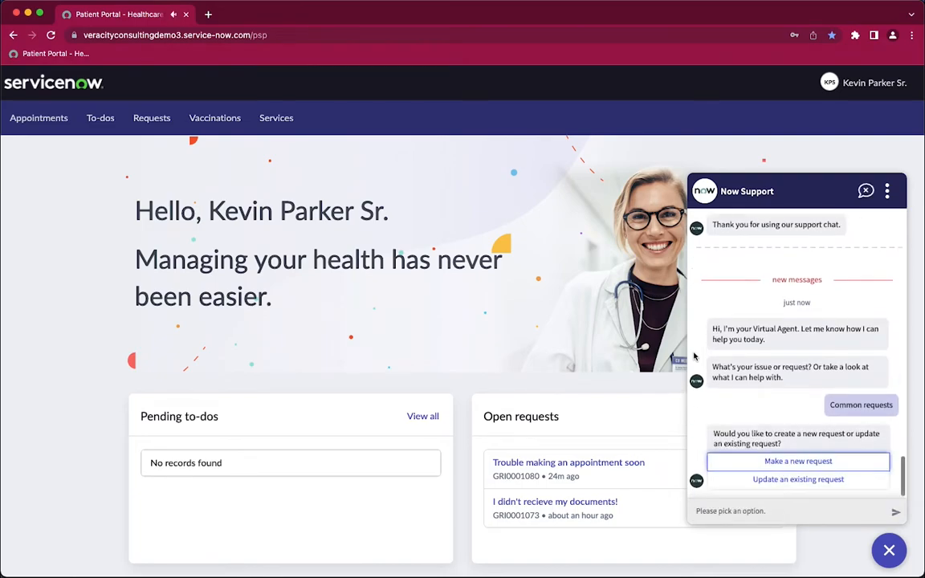
pyautogui.click(785, 463)
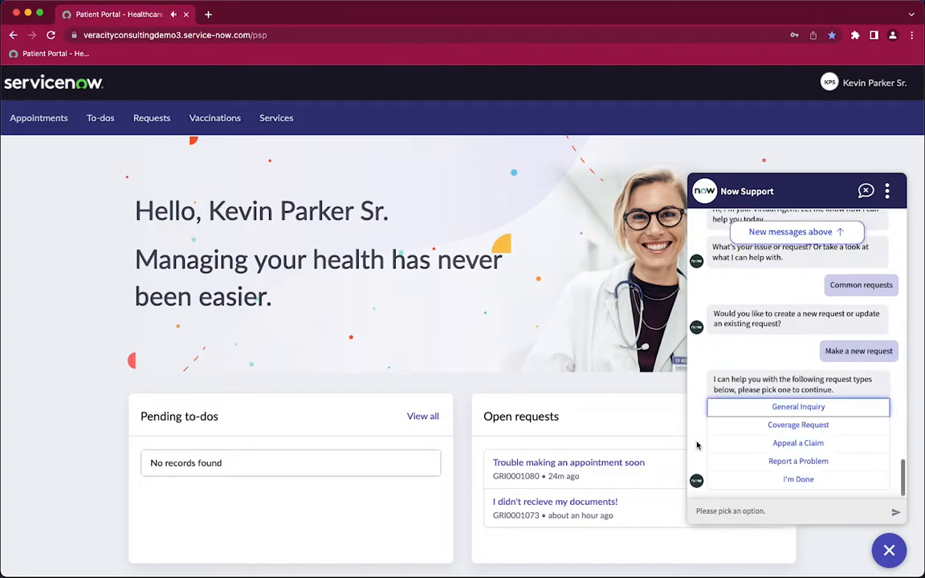
# Report a problem with a provider and confirm the connection to a live agent.
pyautogui.click(781, 462)
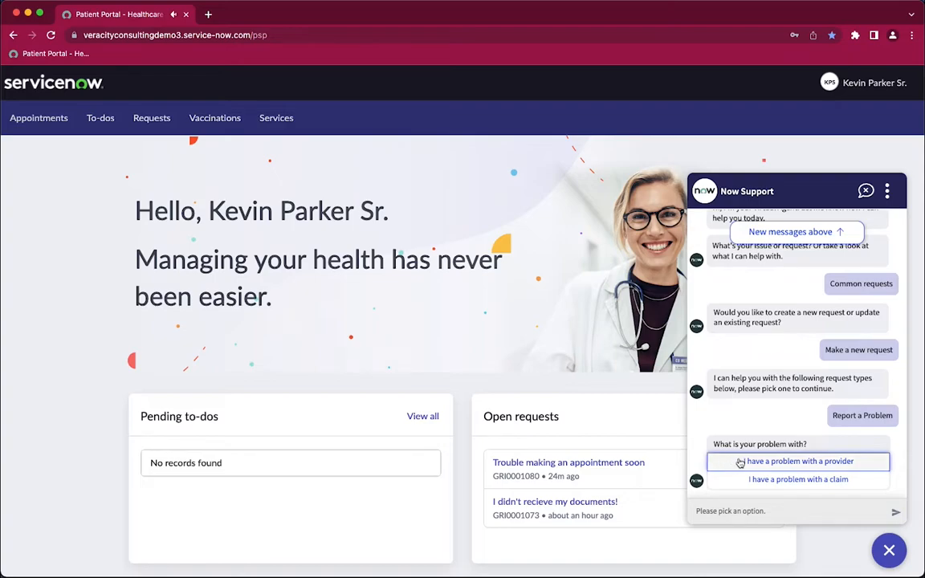
pyautogui.click(740, 462)
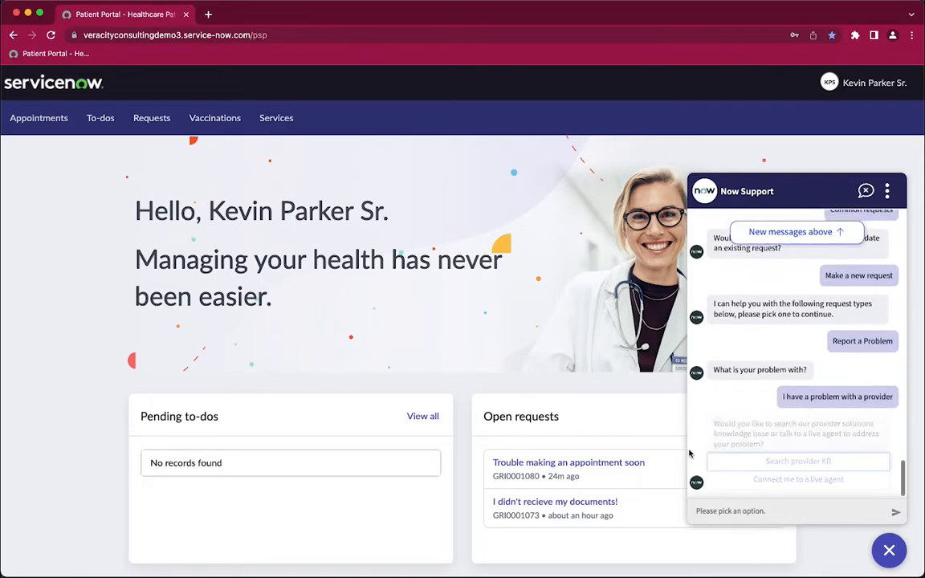
pyautogui.click(727, 482)
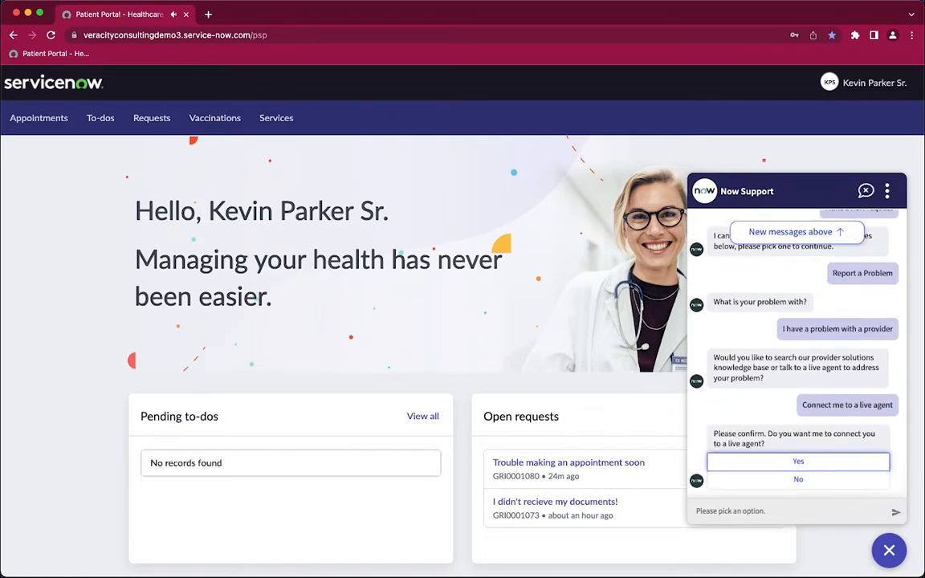
pyautogui.click(787, 459)
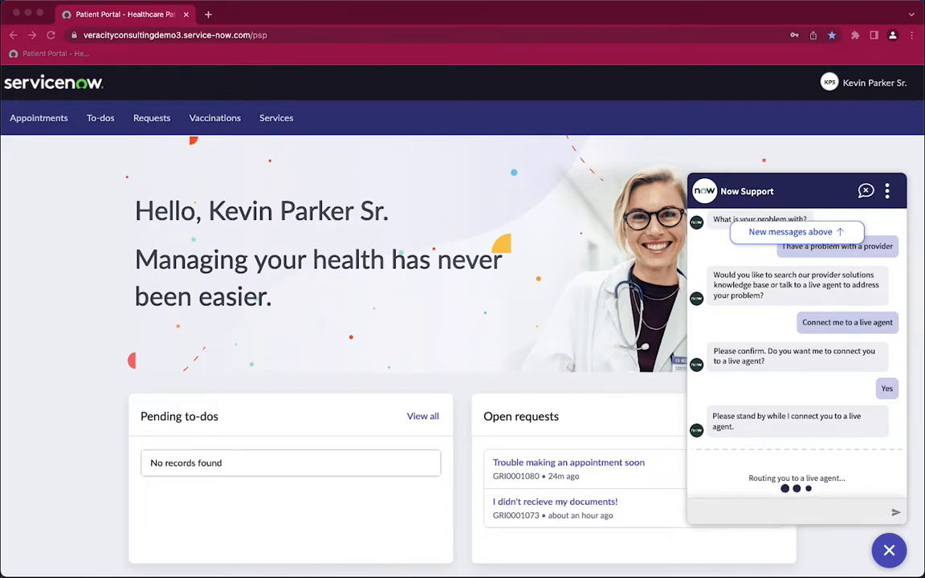
# Switch to the Grievance CSR's CSM/FSM Configurable Workspace and accept the patient's waiting chat.
pyautogui.hotkey('ctrl', 'Left')
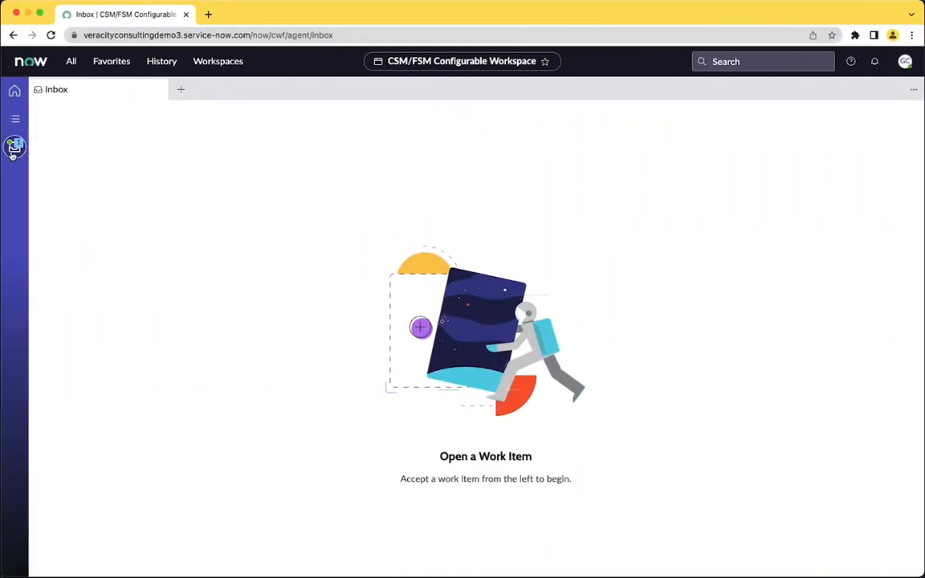
pyautogui.click(14, 149)
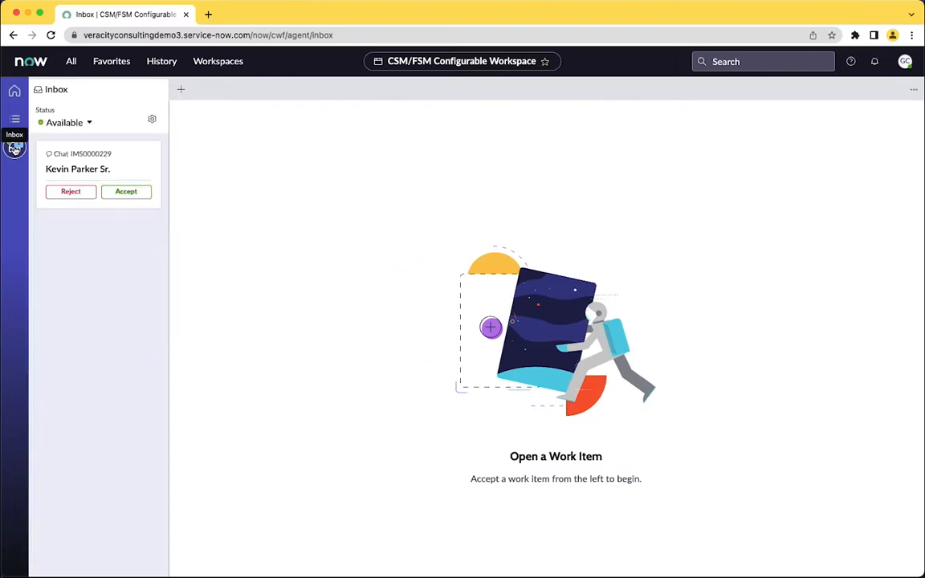
pyautogui.click(125, 193)
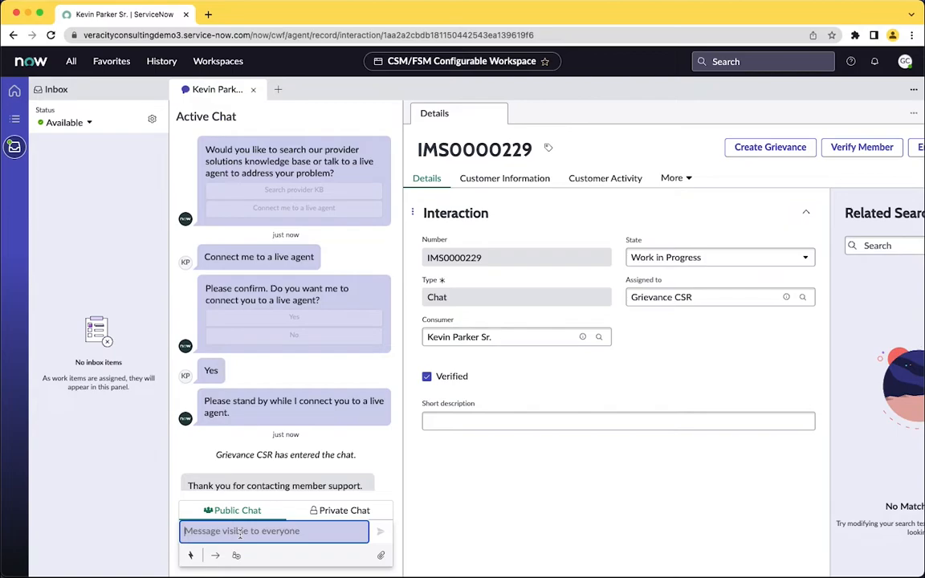
# Greet the patient by name and reply that the frustration is understood and an agent who can assist will take over right away.
pyautogui.write('Hi Mr. Parker')
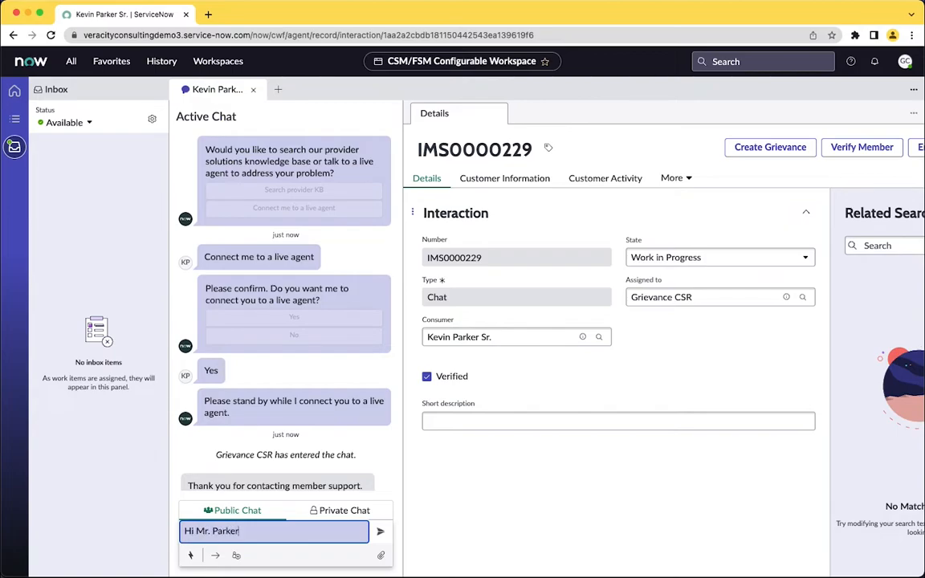
pyautogui.press('Return')
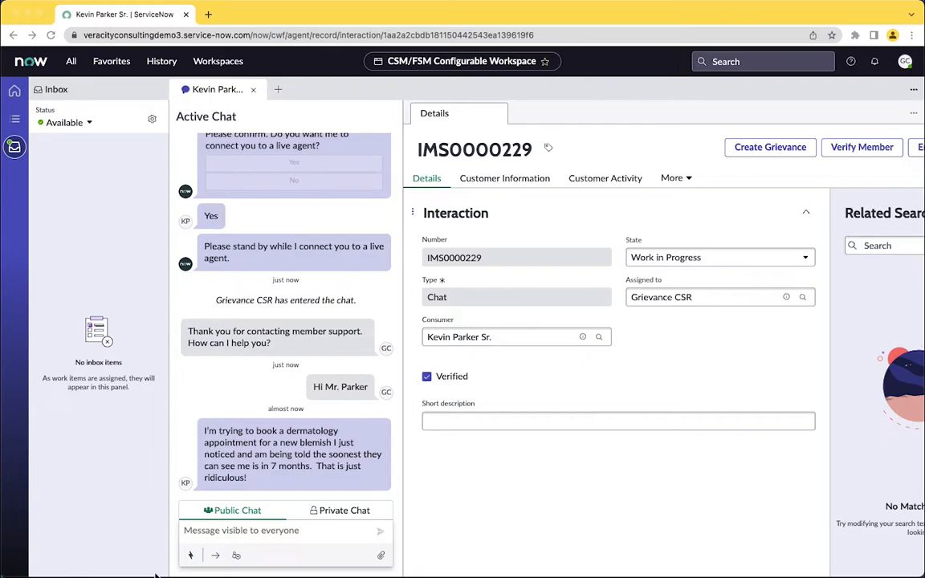
pyautogui.click(15, 145)
pyautogui.click(76, 530)
pyautogui.write('Sounds like you are frustrated, and I can certainly understand.  I will get you over to one of our agents who can assist you right away.')
pyautogui.press('Return')
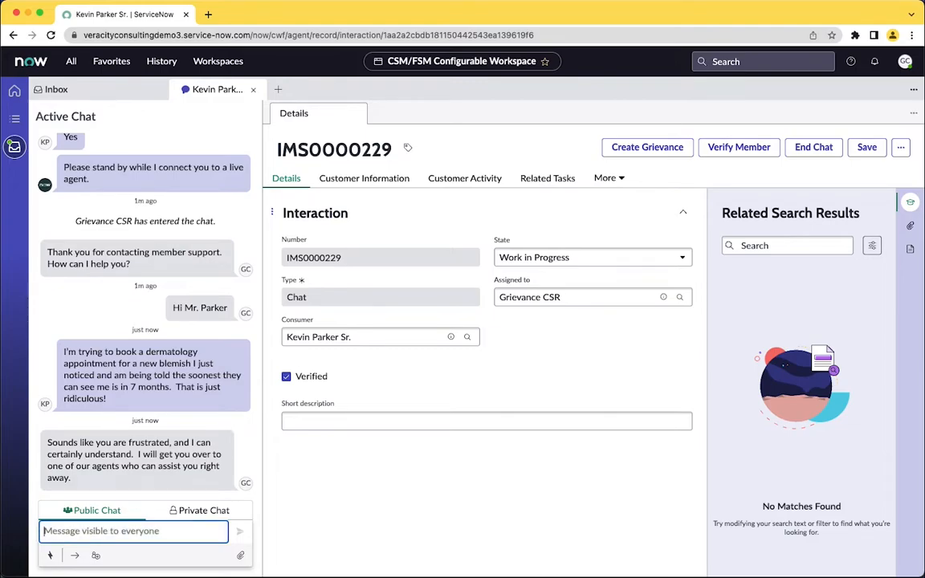
# Transfer the active chat to the Grievance Agent.
pyautogui.click(74, 555)
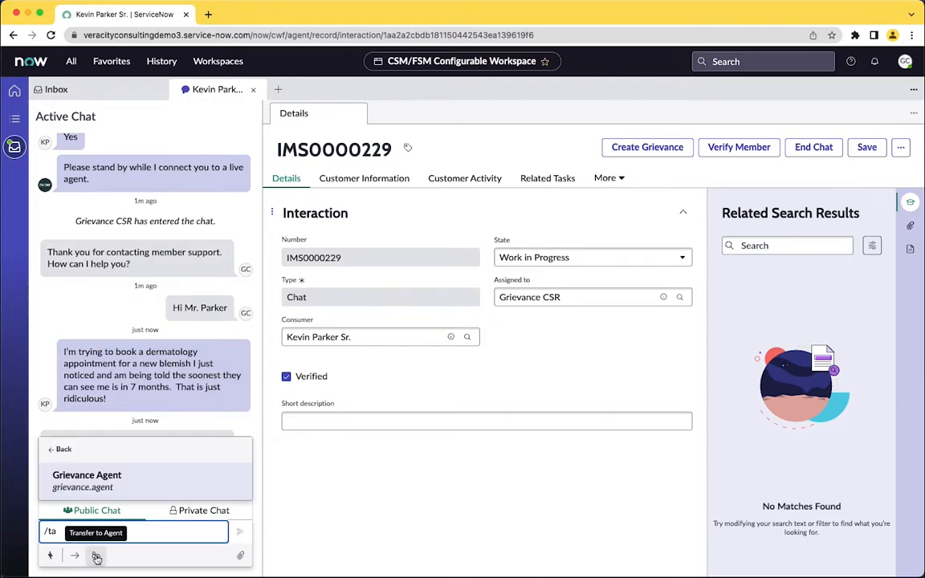
pyautogui.click(102, 474)
pyautogui.press('Return')
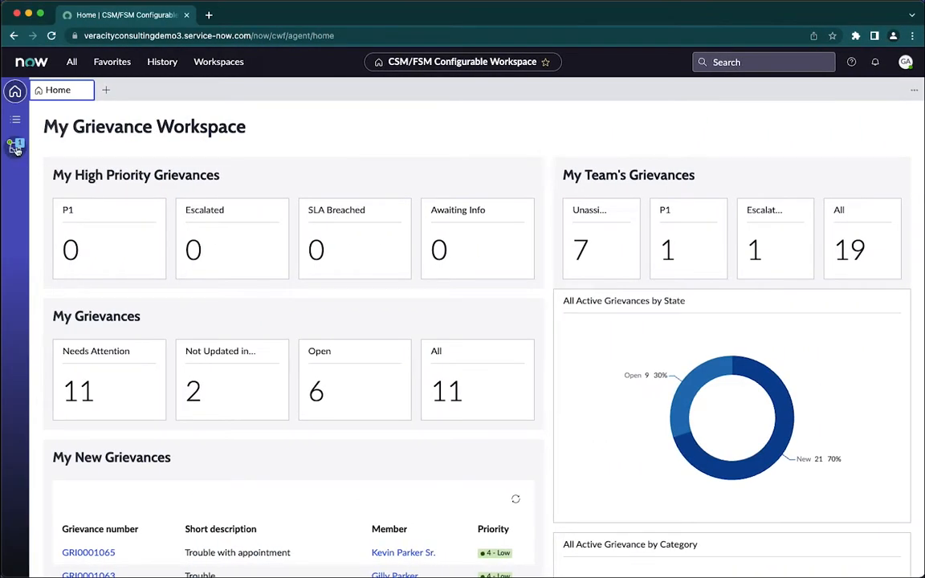
pyautogui.click(16, 148)
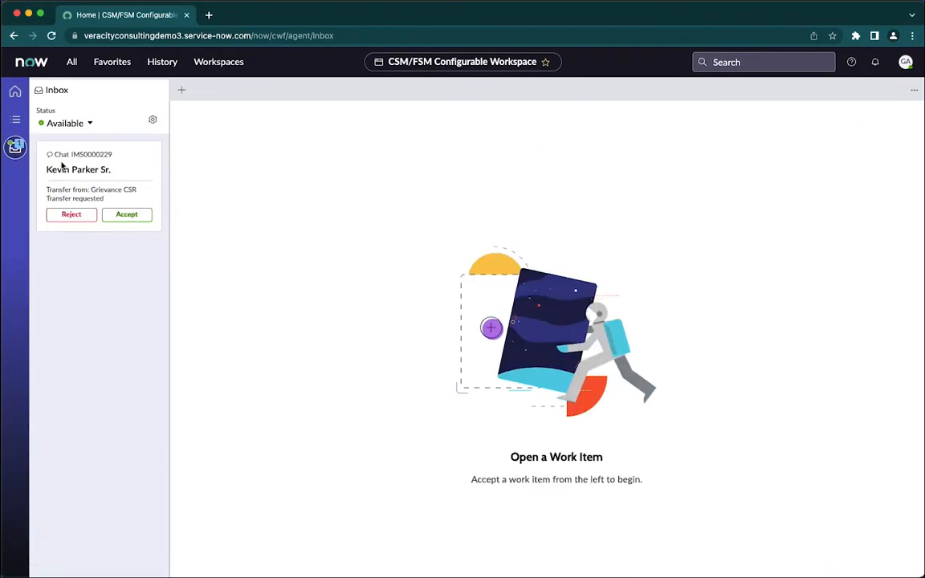
pyautogui.click(127, 214)
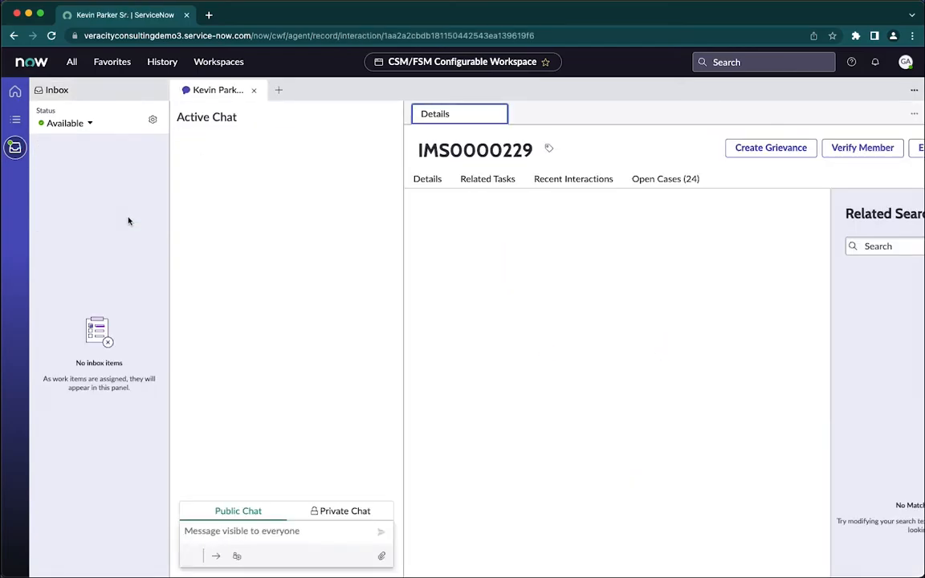
pyautogui.click(15, 149)
# Greet the patient by name and ask which doctor they are trying to see and when they want the dermatology appointment.
pyautogui.write('Hi Mr. Parker')
pyautogui.press('Return')
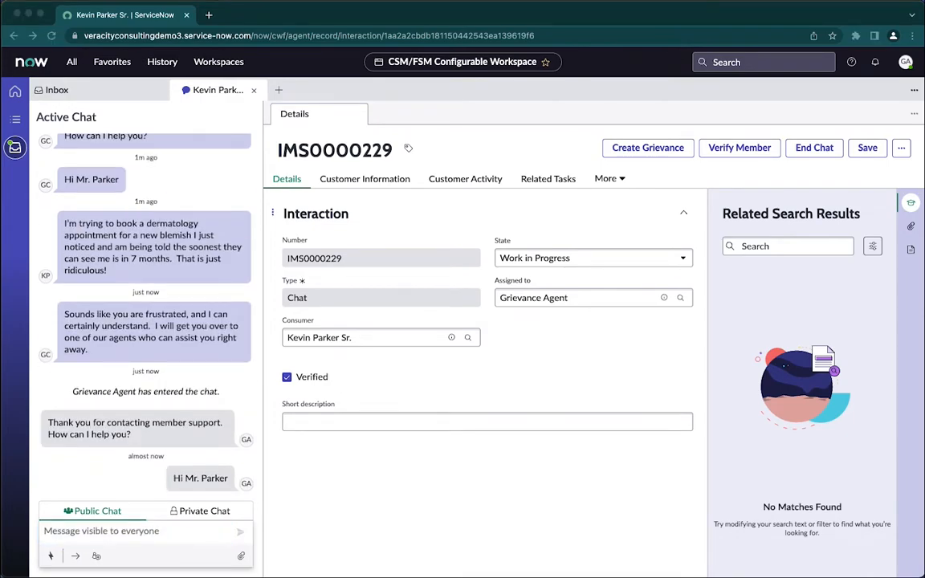
pyautogui.click(96, 532)
pyautogui.write('I understand you are having difficulty scheduling a dermatology appointment. Can you tell me who the Dr. is that you are trying to see and when you were looking for an appointment?')
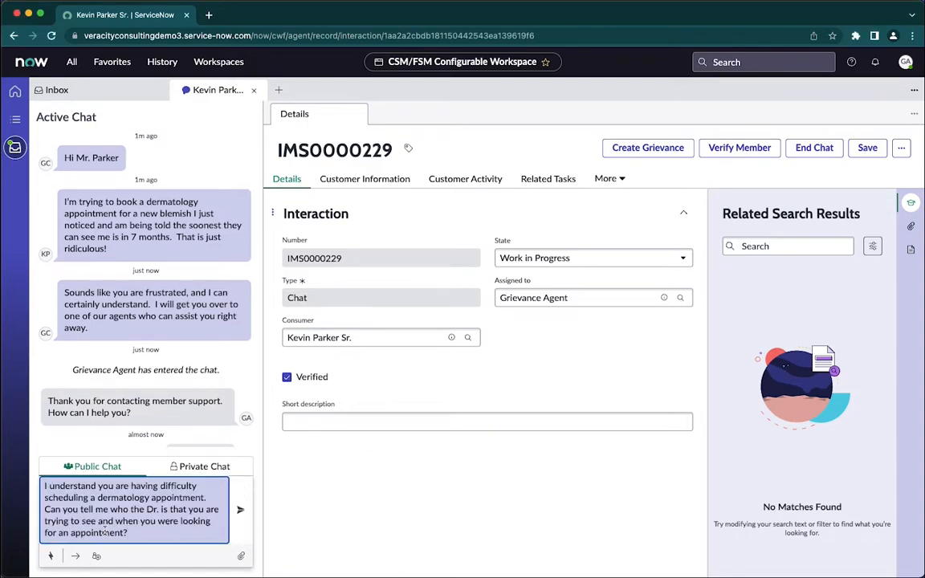
pyautogui.press('Return')
# Set the interaction's short description to "Trouble making an appointment soon" and save the record.
pyautogui.click(342, 423)
pyautogui.write('Troub')
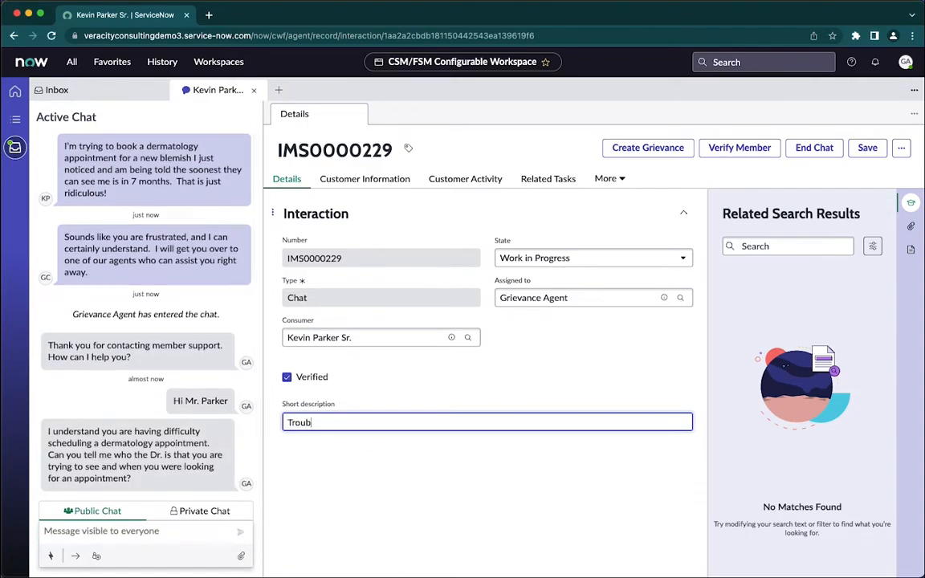
pyautogui.write('le making an appointment soon')
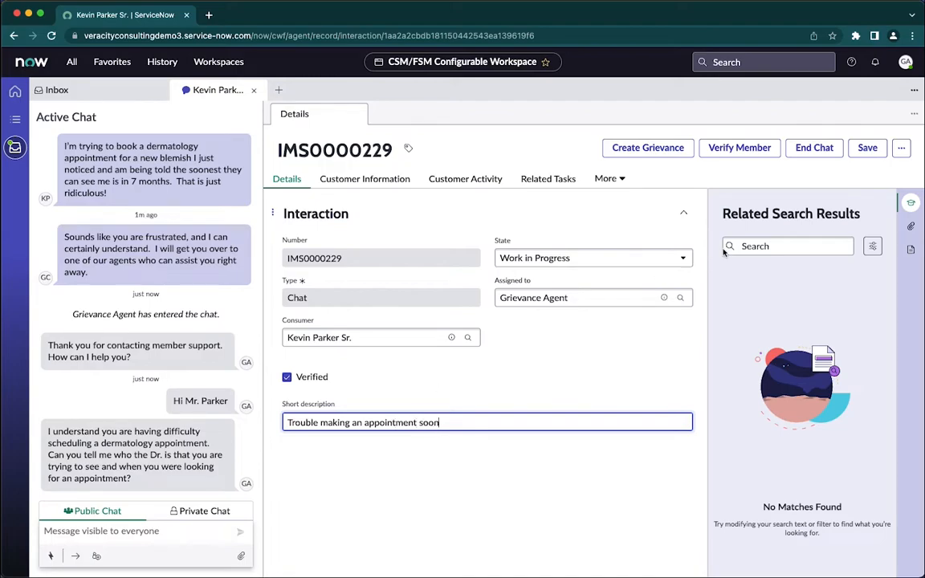
pyautogui.click(867, 151)
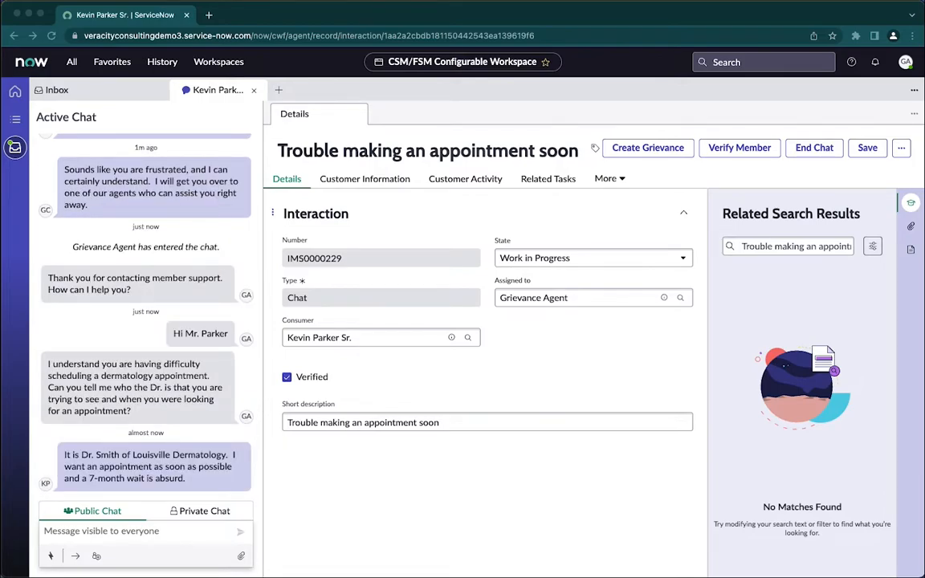
# Thank the patient for the information and offer to open a case and contact their provider or another available one.
pyautogui.click(51, 531)
pyautogui.write('Thank you for that information.  Let me see what we can do to help you out.')
pyautogui.press('Return')
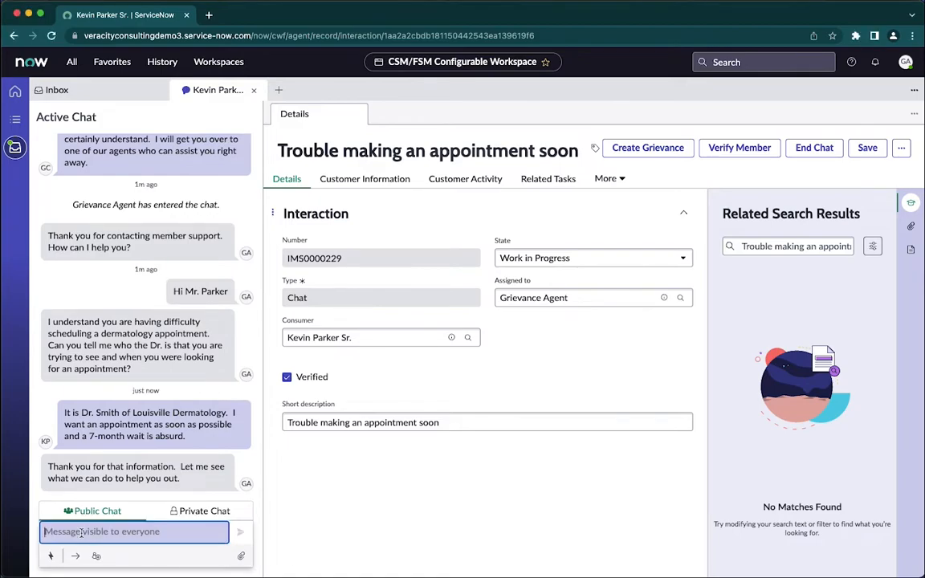
pyautogui.write('If you like I can open a case for you, document the situation and contact your provider or another available provider, just one minute')
pyautogui.press('Return')
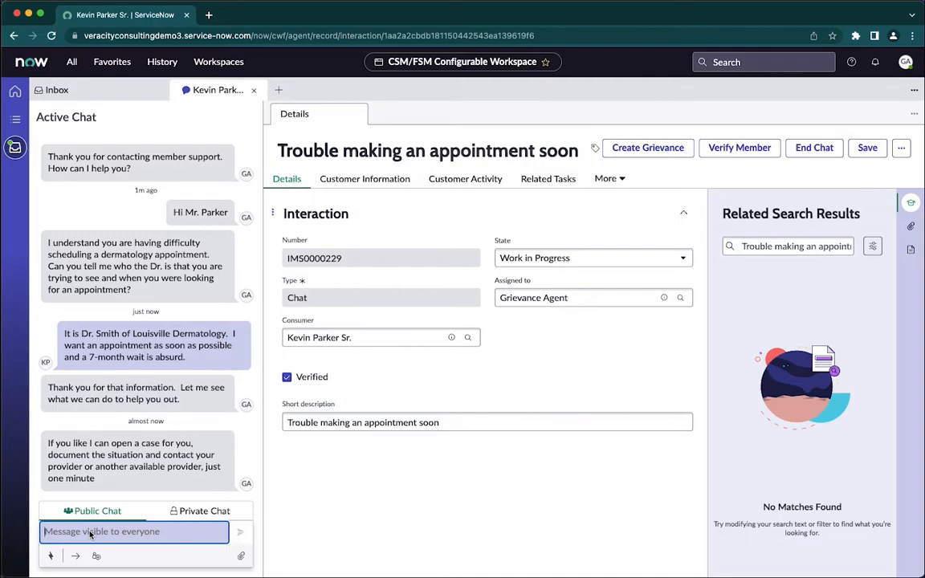
pyautogui.click(128, 440)
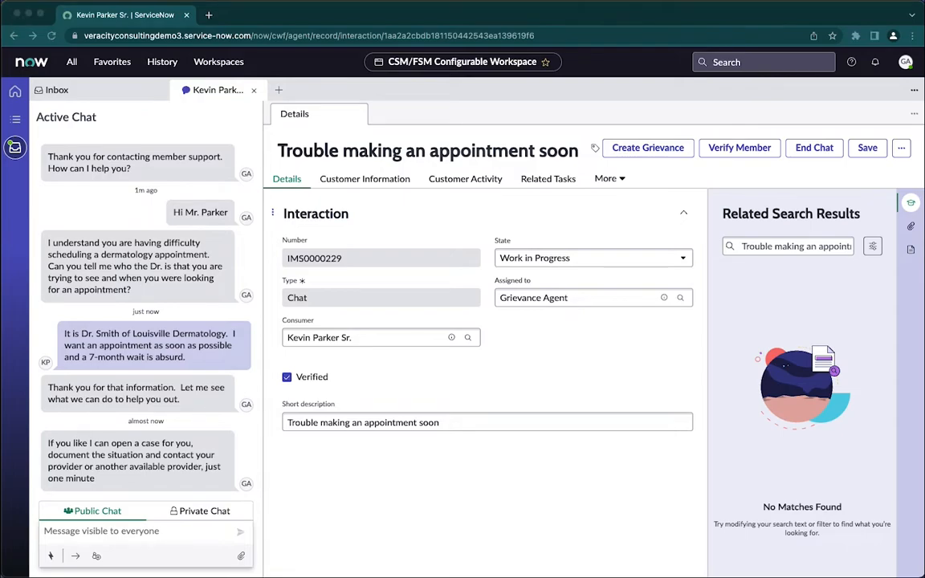
# Create a grievance from the interaction with source Member, category Access to Care and the subcategory for availability and timeliness of appointments.
pyautogui.click(642, 152)
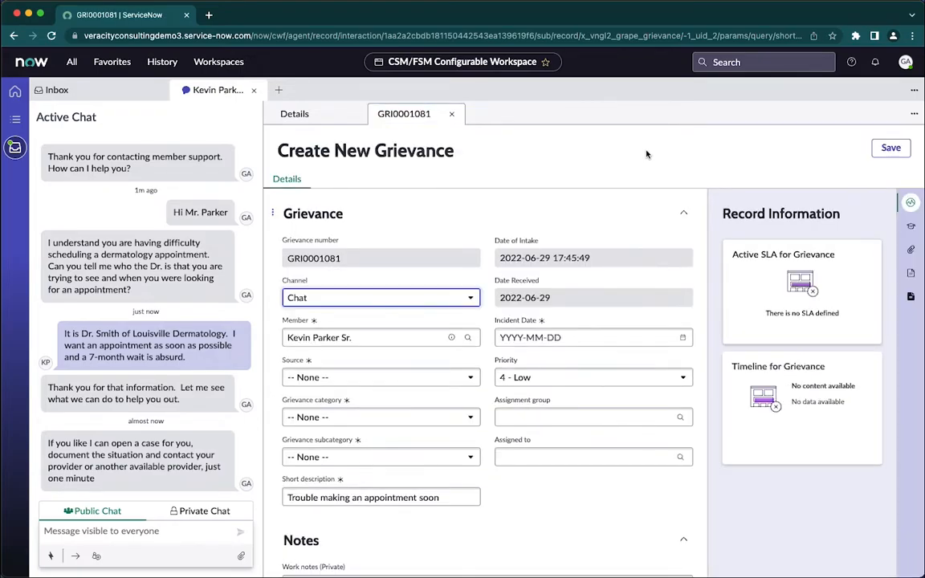
pyautogui.click(313, 378)
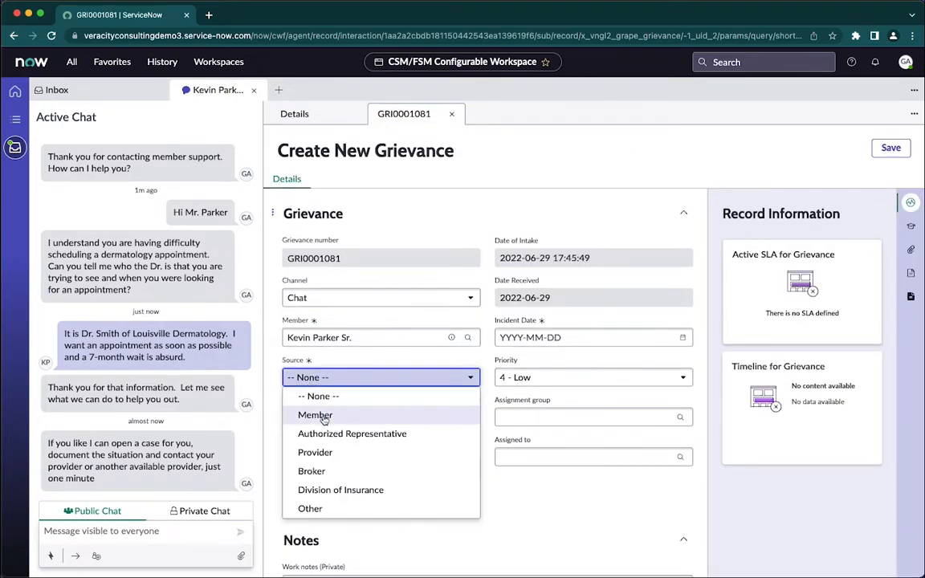
pyautogui.click(324, 417)
pyautogui.click(324, 418)
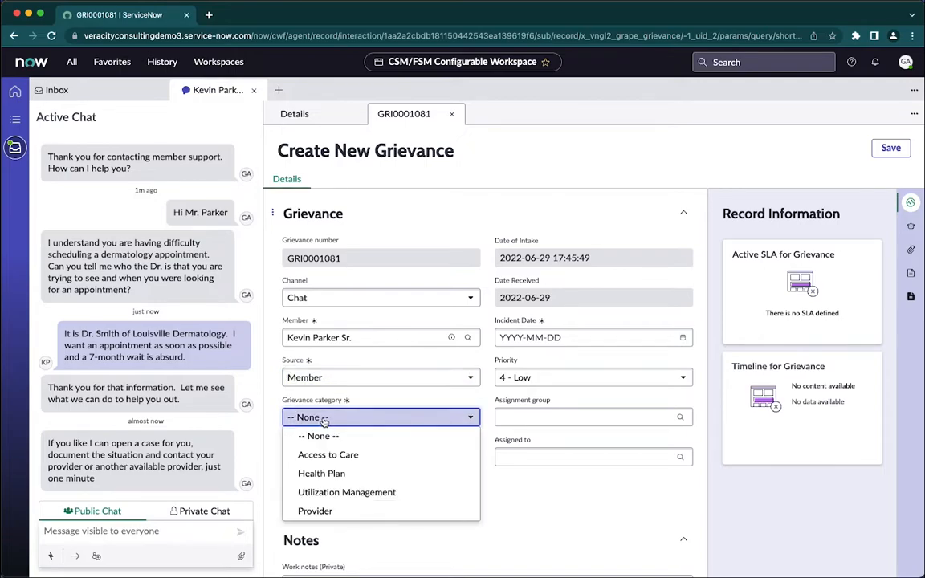
pyautogui.click(337, 457)
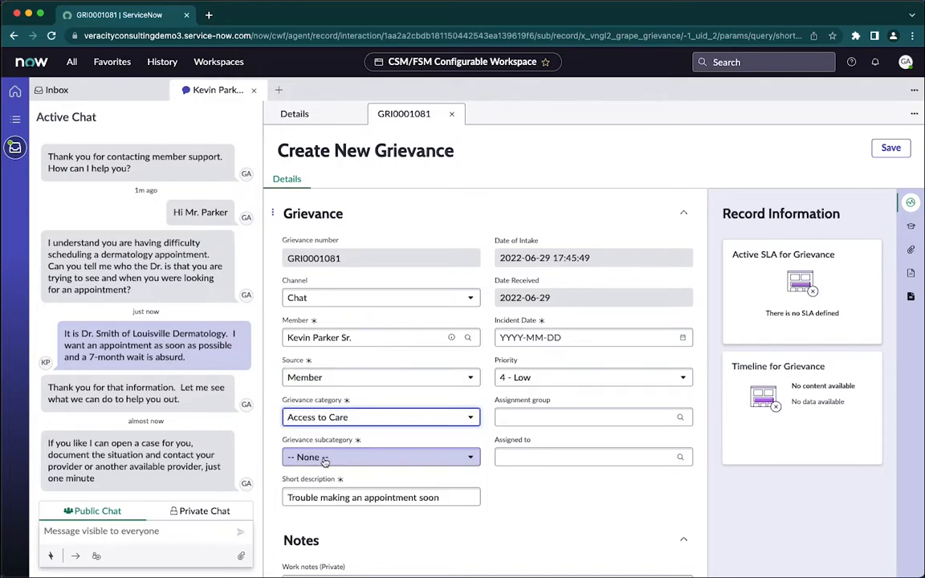
pyautogui.click(324, 458)
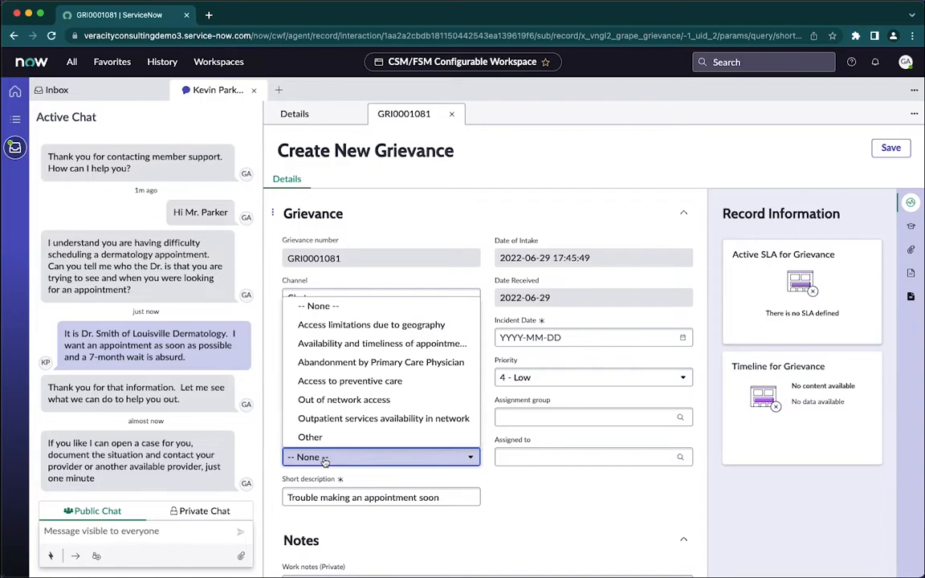
pyautogui.click(343, 344)
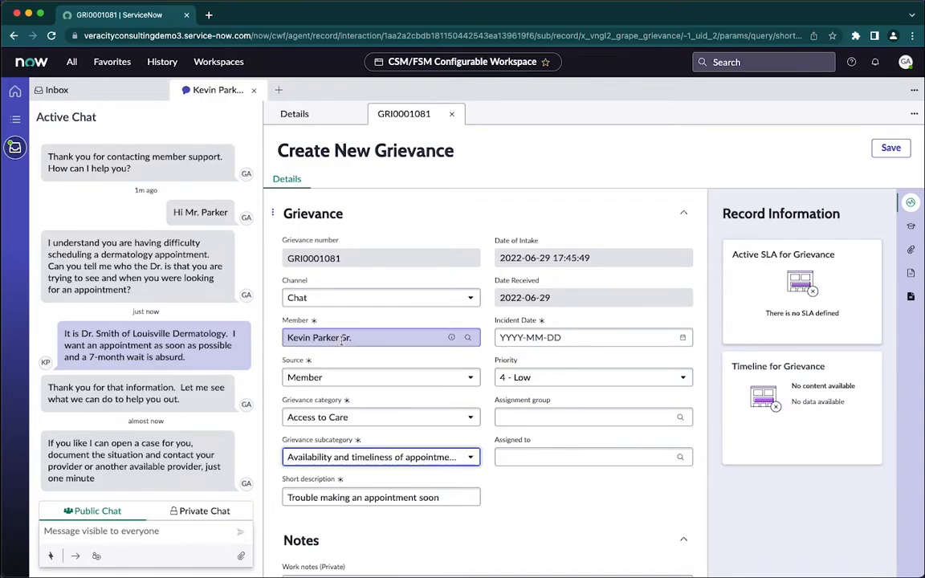
# Set the grievance's incident date to 2022-06-29 and save the grievance.
pyautogui.click(683, 338)
pyautogui.click(636, 553)
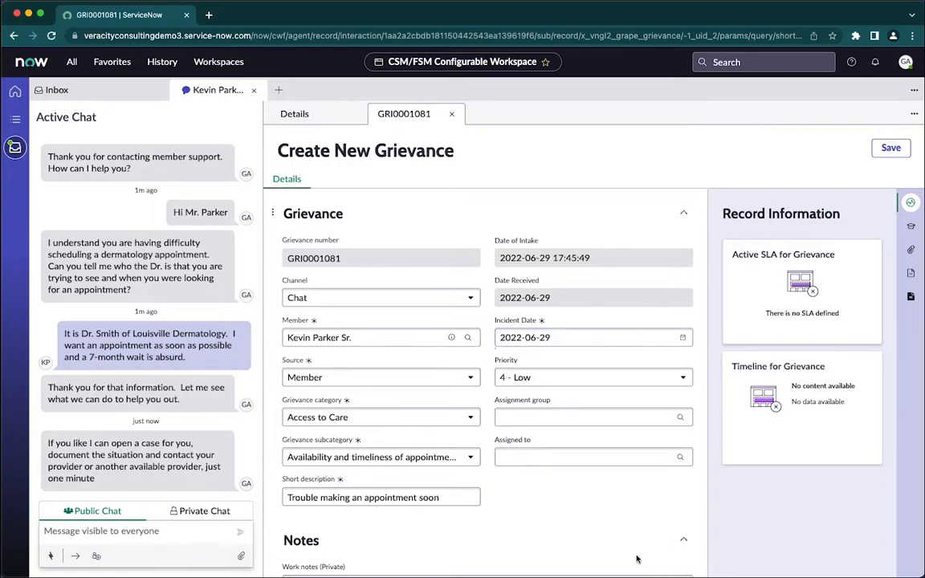
pyautogui.click(888, 147)
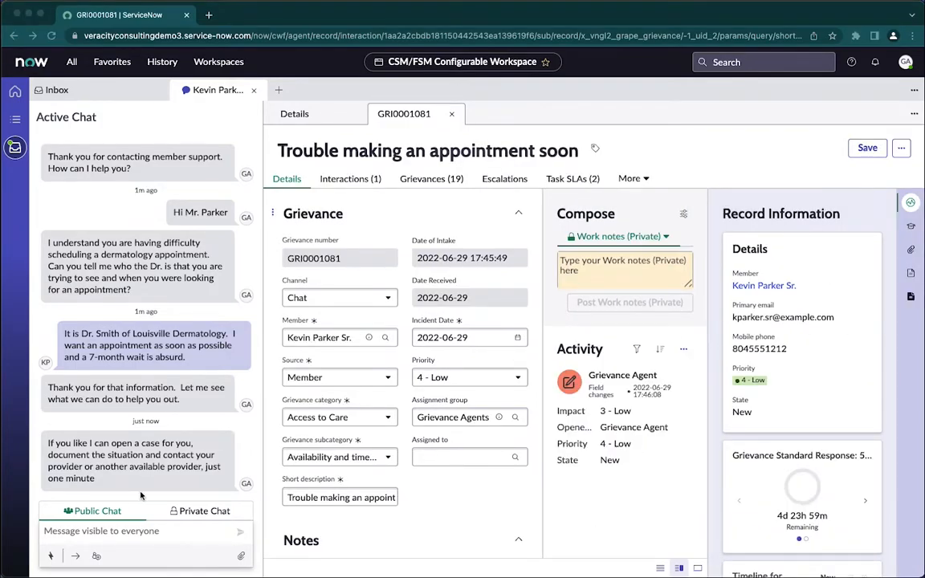
# Send the patient a chat message saying an official grievance is open and trackable on the portal, including its grievance number.
pyautogui.click(70, 531)
pyautogui.press('super+v')
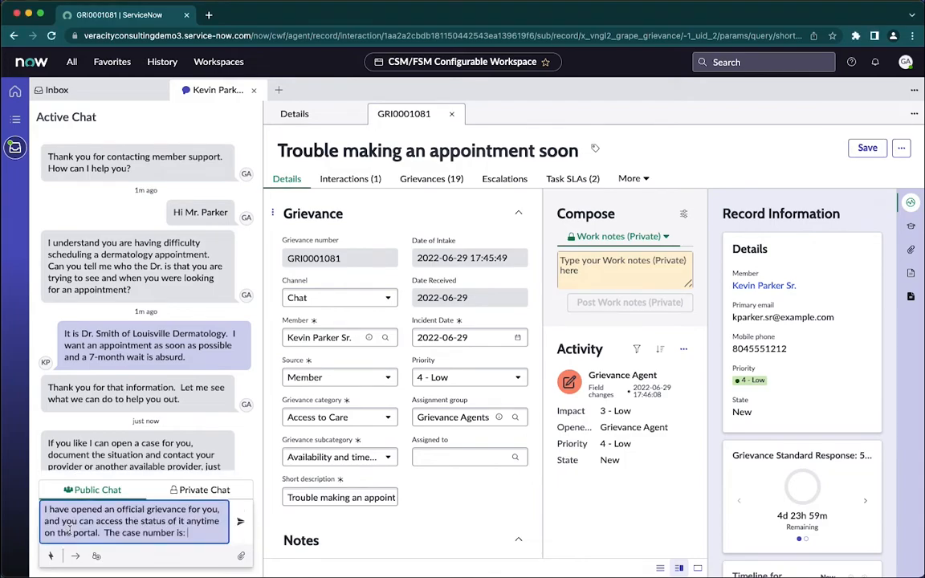
pyautogui.doubleClick(328, 260)
pyautogui.press('super+c')
pyautogui.click(200, 534)
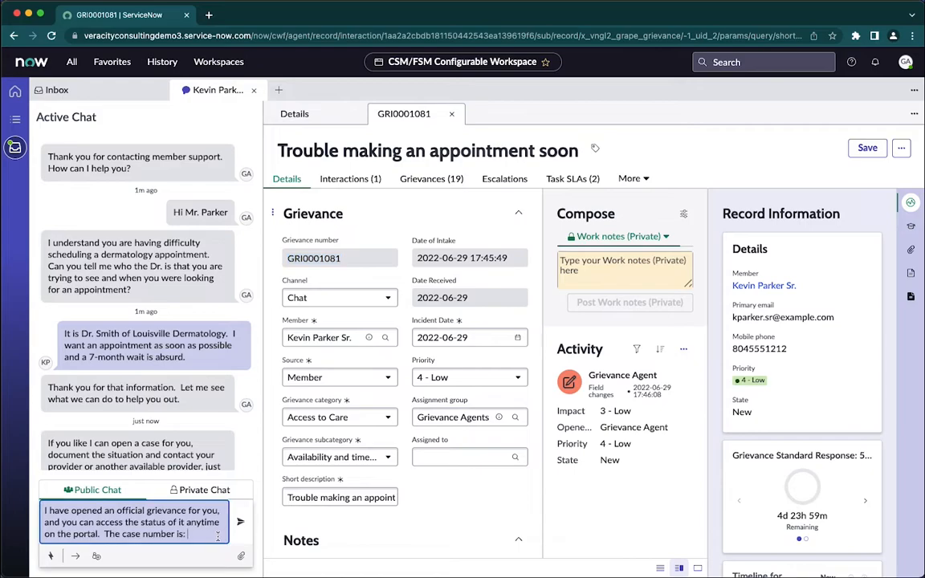
pyautogui.press('super+v')
pyautogui.press('Return')
# Assign the grievance to Grievance Agent and save the record.
pyautogui.click(455, 457)
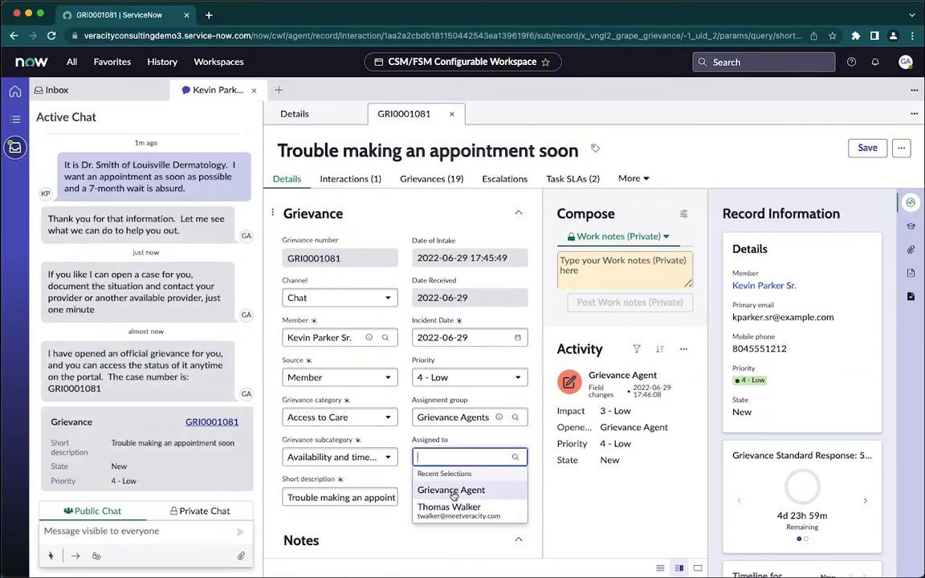
pyautogui.click(450, 488)
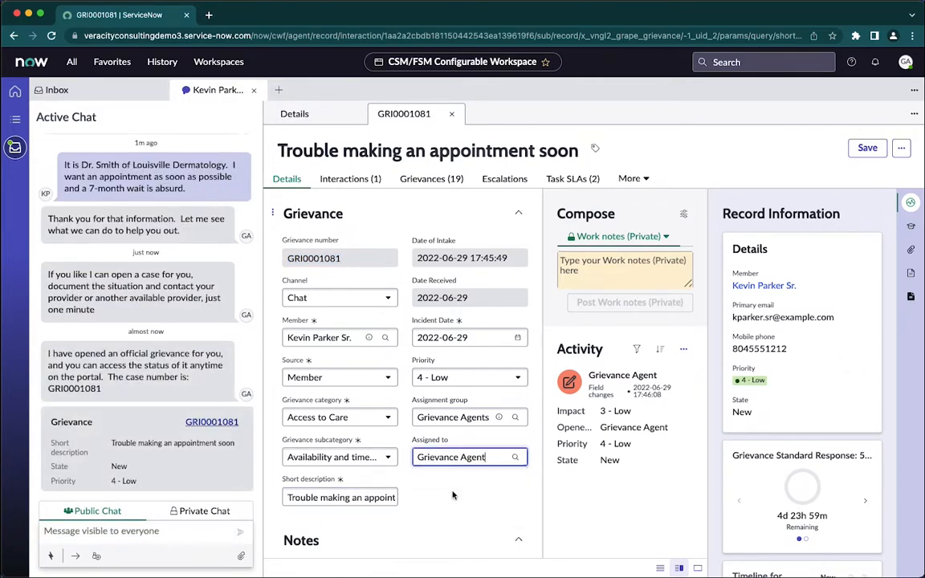
pyautogui.click(868, 149)
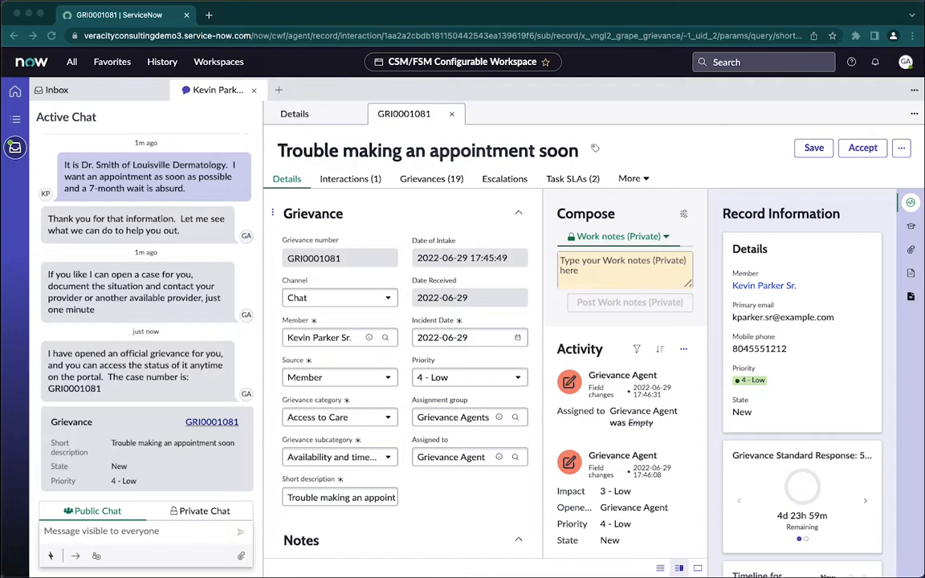
# Tell the patient in the public chat that you will see how you can help in the meantime by contacting the provider.
pyautogui.click(120, 531)
pyautogui.hotkey('ctrl', 'v')
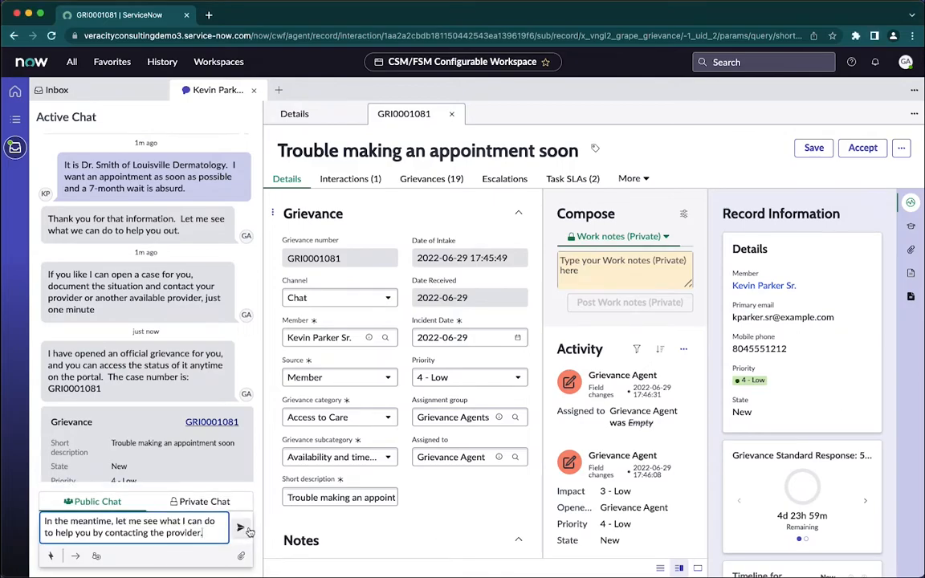
pyautogui.click(241, 532)
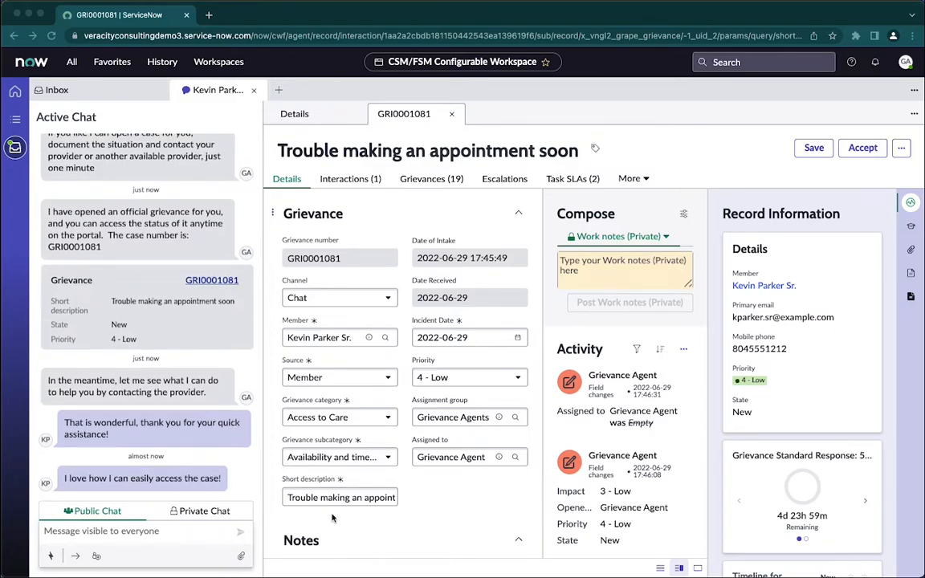
# Message the patient that updates or information requests may come via the portal, where to find the request, and ask if anything else is needed.
pyautogui.click(105, 532)
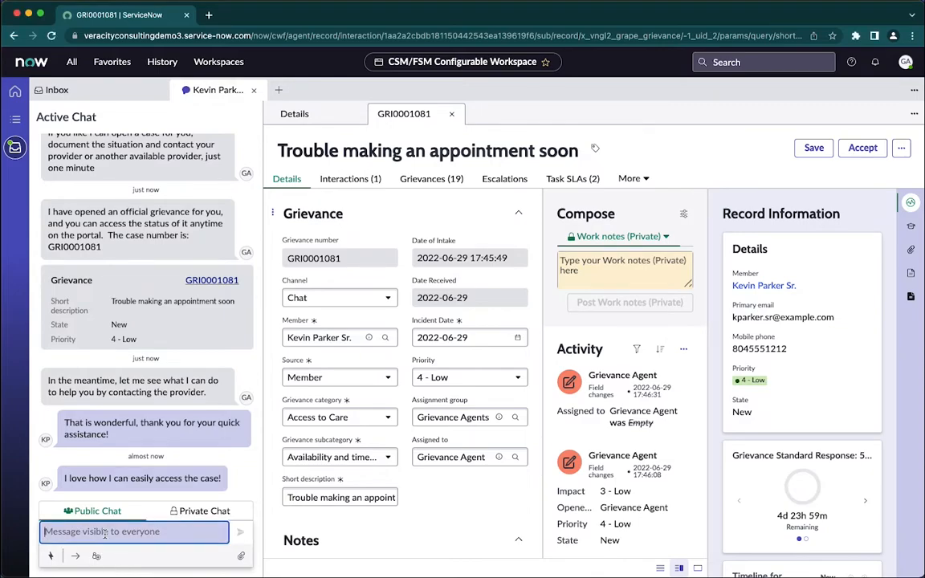
pyautogui.press('super+v')
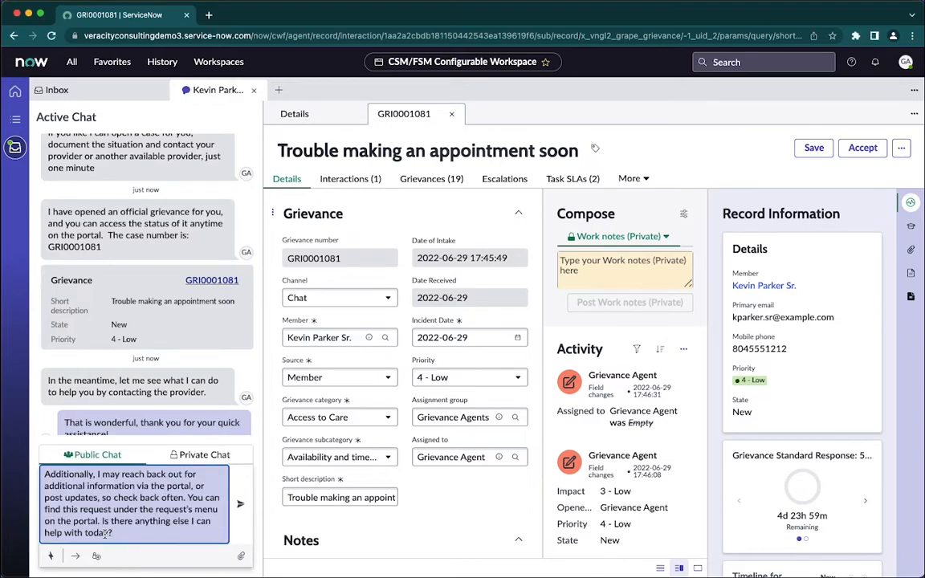
pyautogui.press('Return')
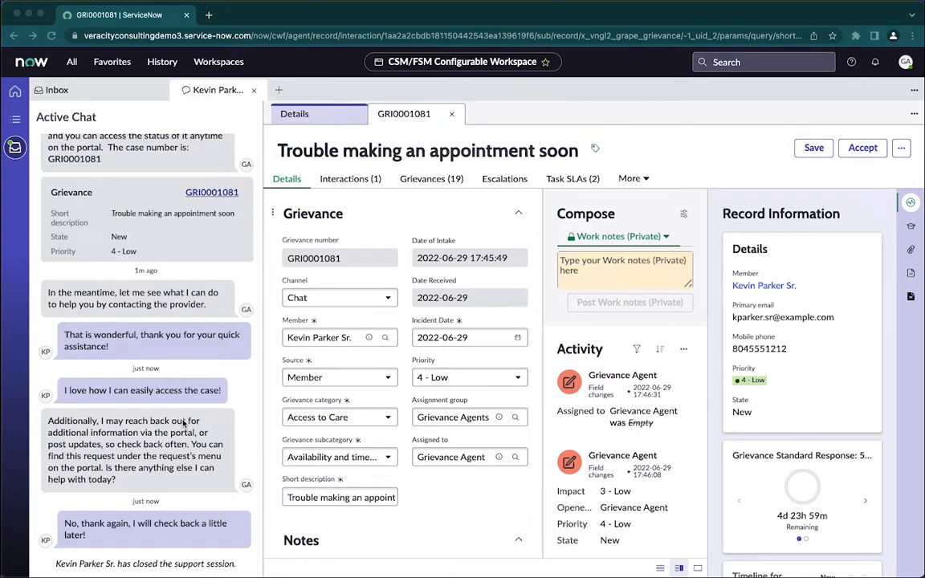
# Accept the grievance, then reopen it from the list of open grievances and close the chat interaction.
pyautogui.click(864, 149)
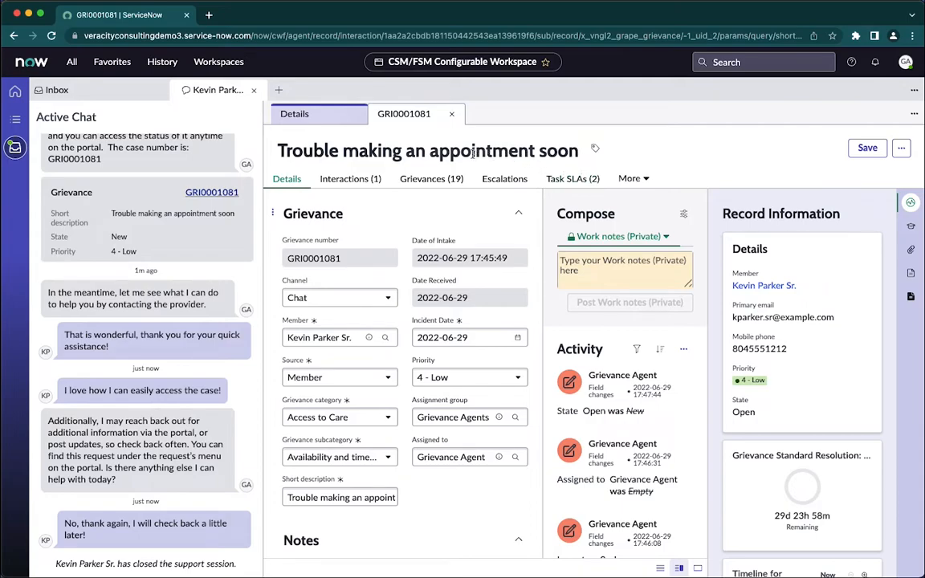
pyautogui.click(15, 93)
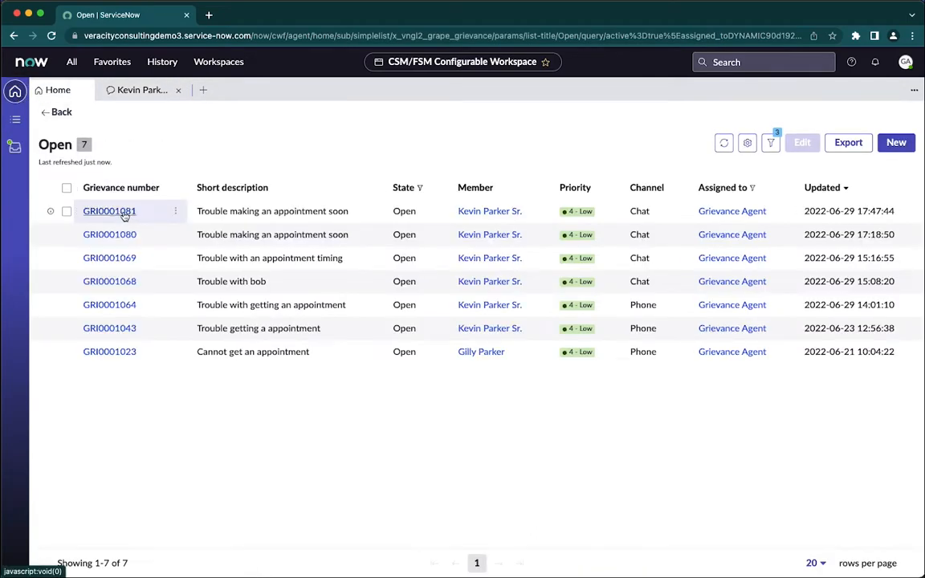
pyautogui.click(122, 213)
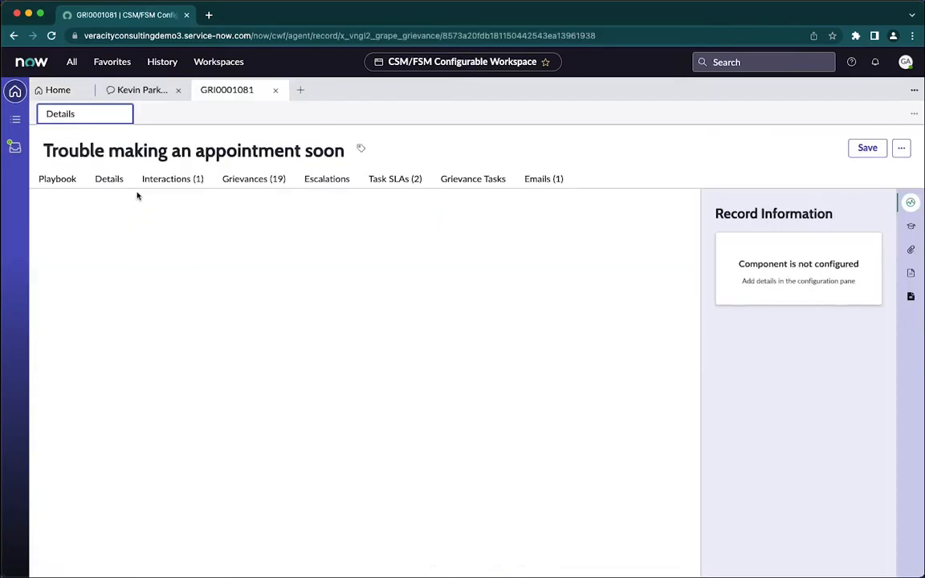
pyautogui.click(178, 90)
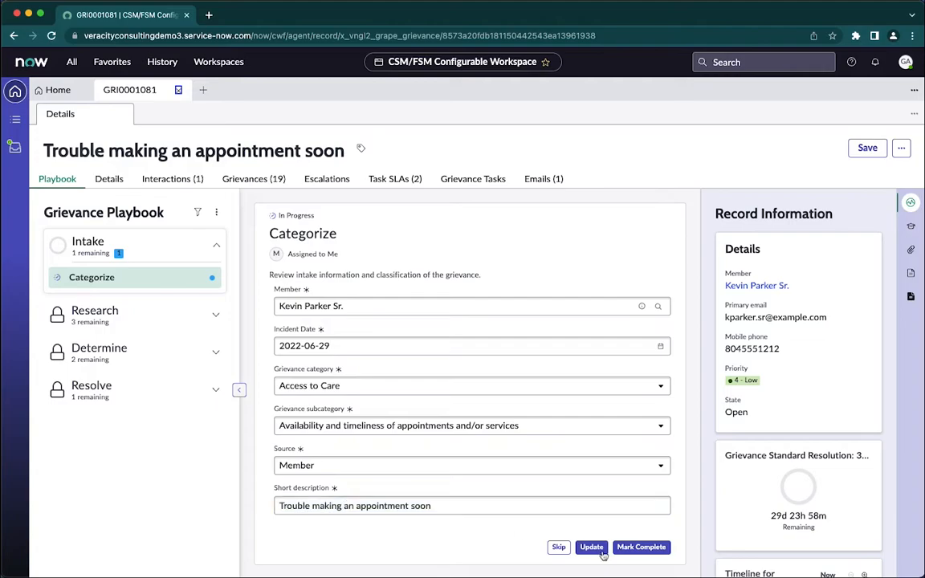
# Mark the playbook's Categorize activity complete and open Gather Evidence in the Research stage.
pyautogui.click(657, 549)
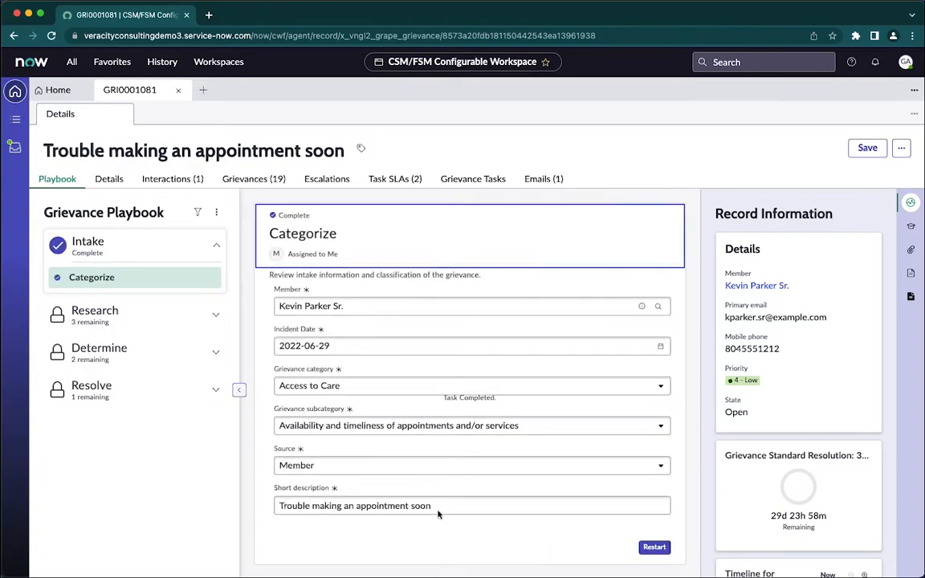
pyautogui.click(108, 312)
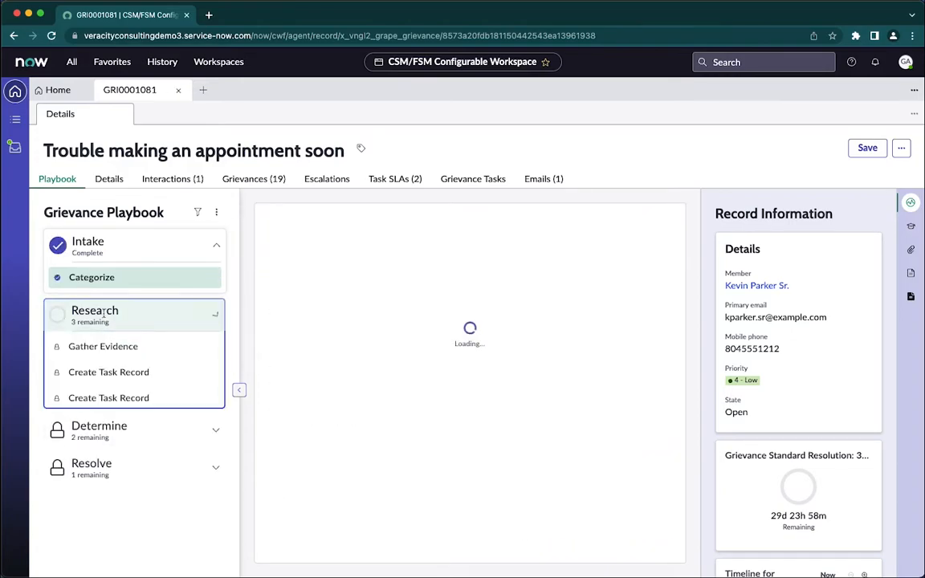
pyautogui.click(97, 345)
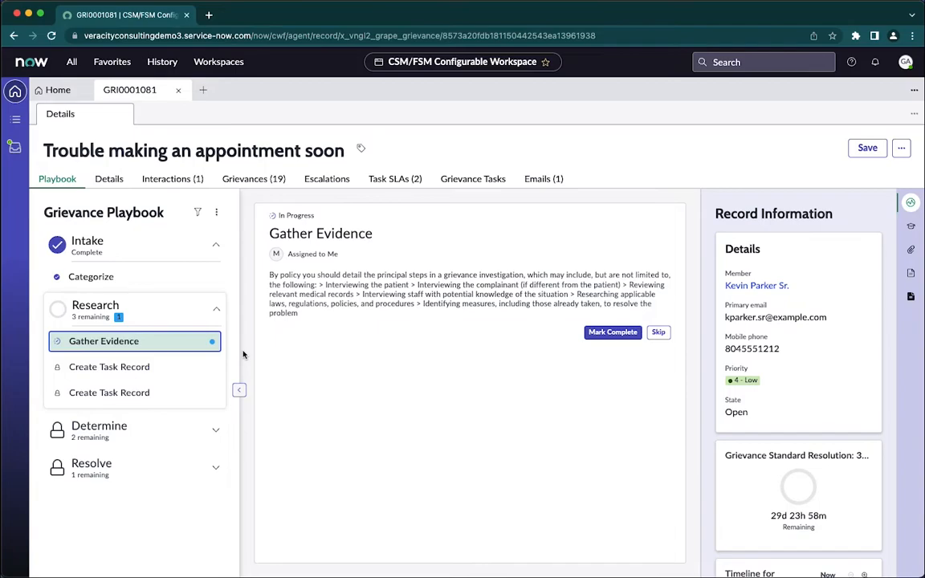
# Review the acknowledgement email sent to the member for this grievance and return to the grievance record.
pyautogui.click(543, 179)
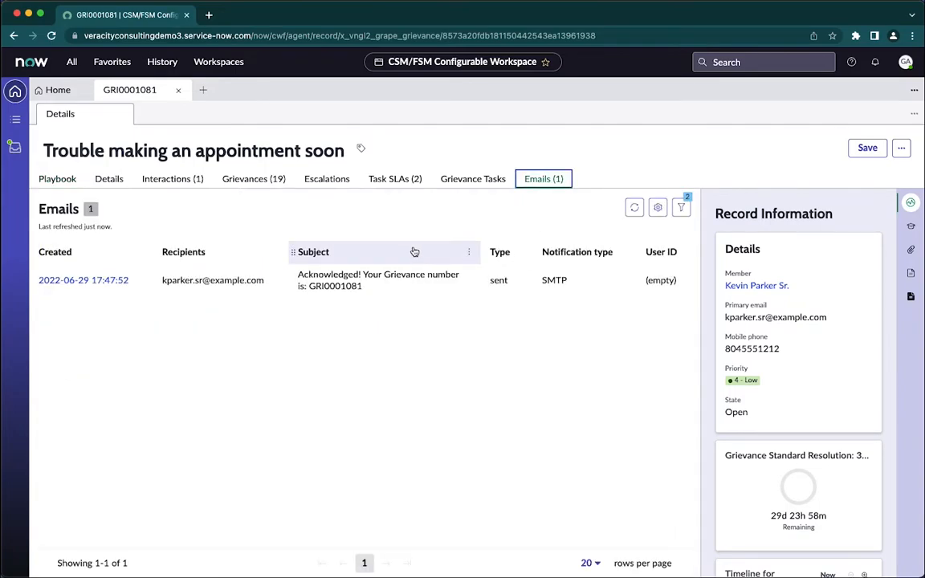
pyautogui.click(84, 286)
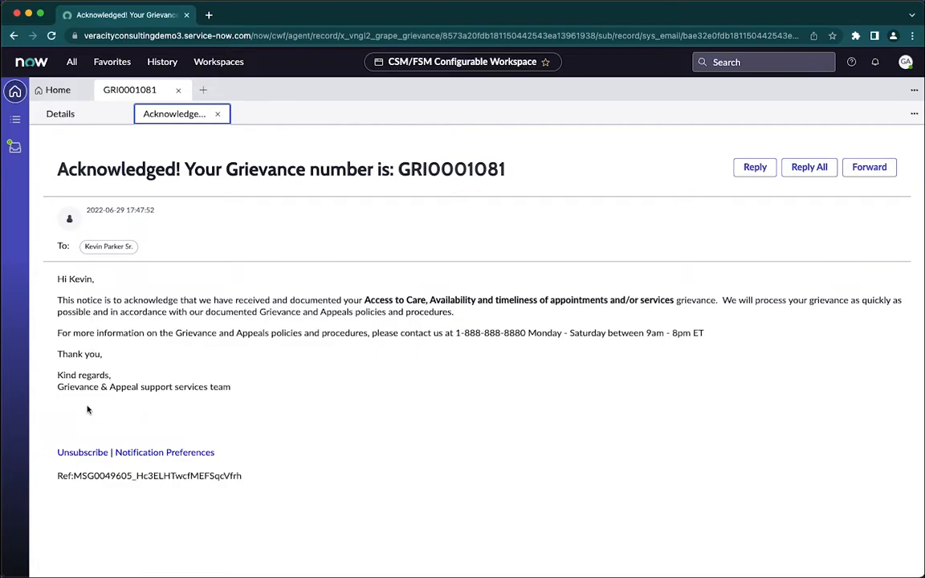
pyautogui.click(60, 115)
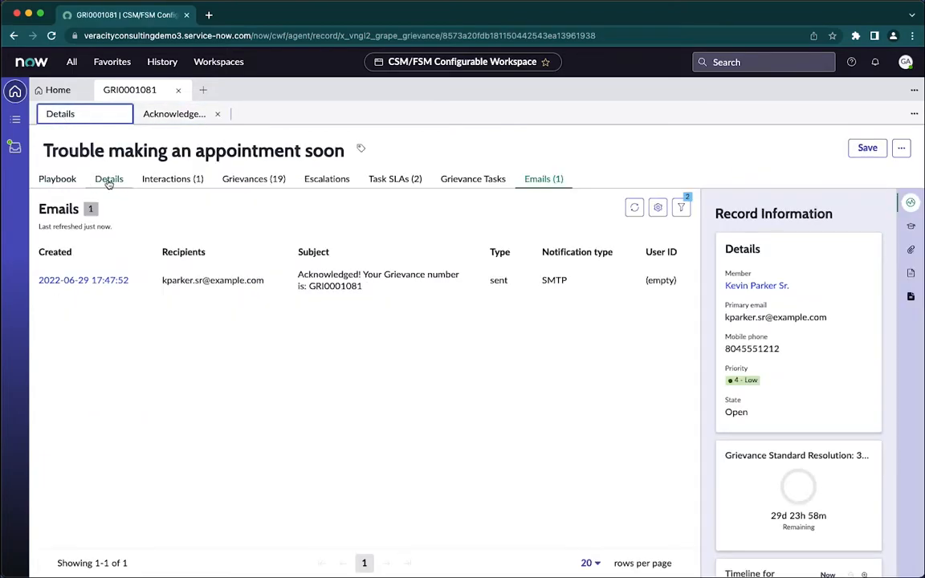
# Mark the Gather Evidence activity complete in the grievance playbook.
pyautogui.click(58, 180)
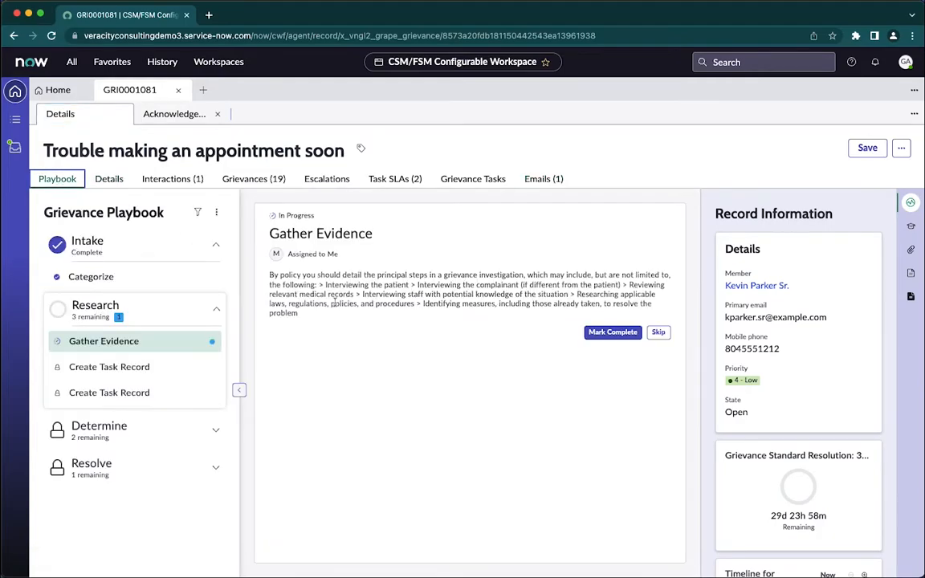
pyautogui.click(612, 332)
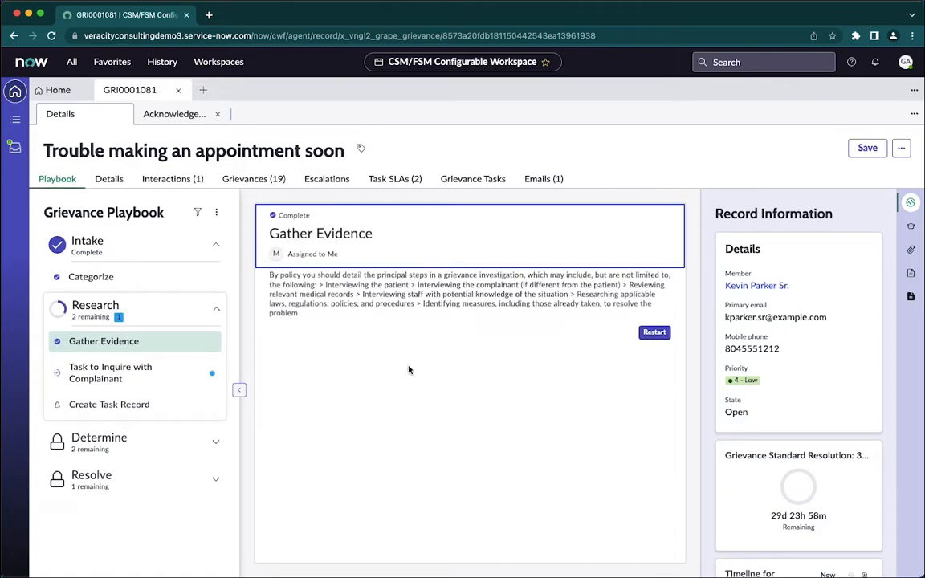
# Create the Task to Inquire with Complainant from the playbook and open its record.
pyautogui.click(126, 370)
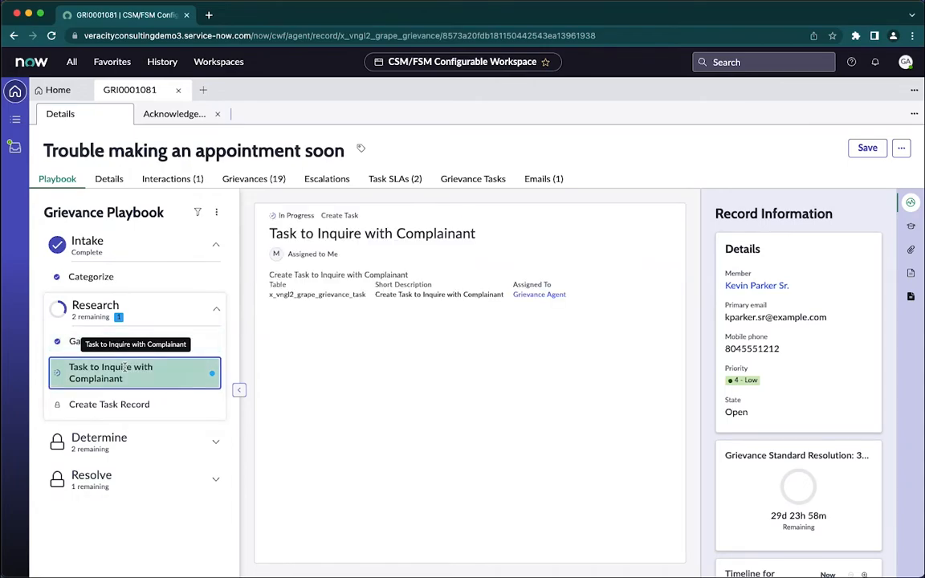
pyautogui.click(647, 323)
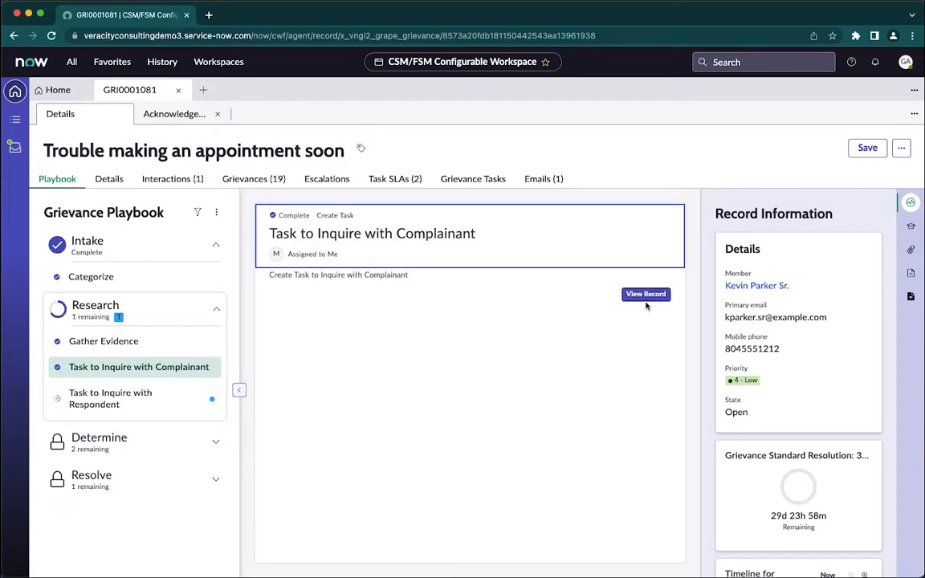
pyautogui.click(648, 295)
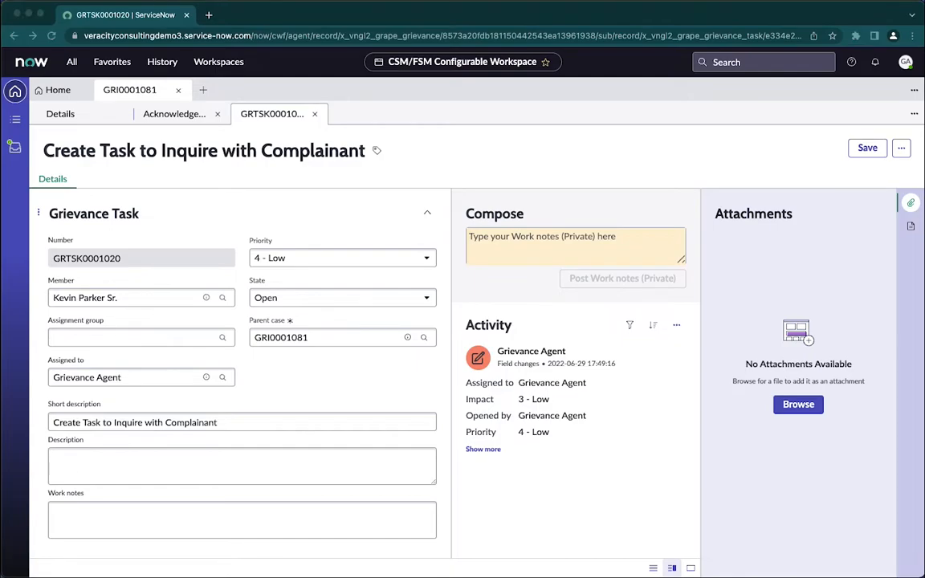
# Set the complainant task's state to Work in Progress and its priority to 2 - High.
pyautogui.click(277, 298)
pyautogui.click(289, 408)
pyautogui.click(293, 260)
pyautogui.click(295, 312)
# Describe in the complainant task that the patient needs a sooner appointment with the doctor of Louisville Dermatology, and save the task.
pyautogui.click(137, 460)
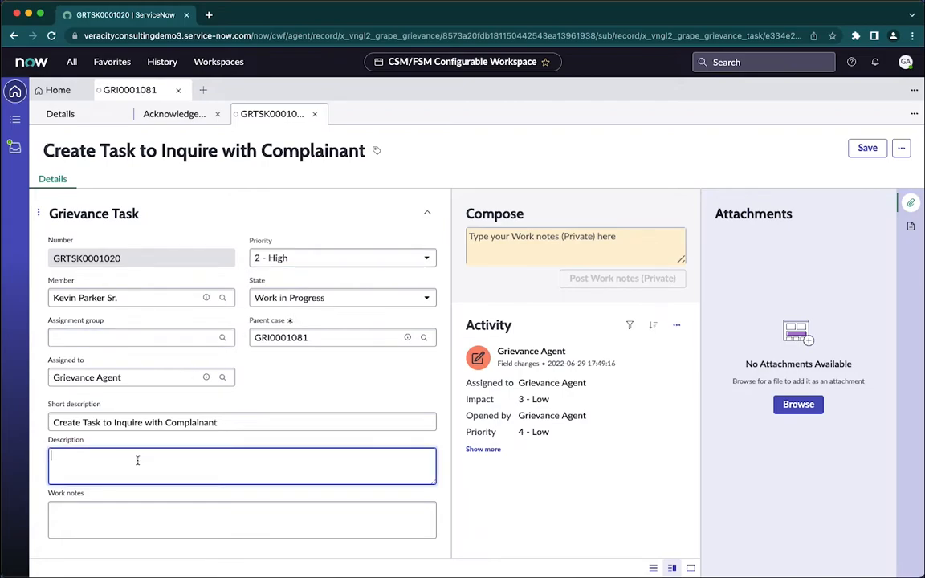
pyautogui.write('Mr. Parker needs a sooner appointment with Dr. Smith of Louisville Dermatology')
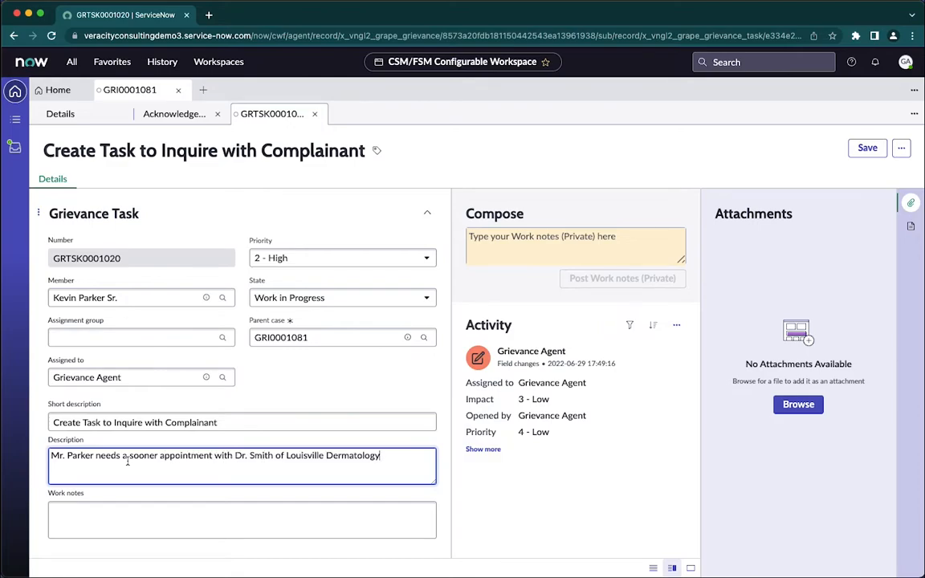
pyautogui.click(867, 148)
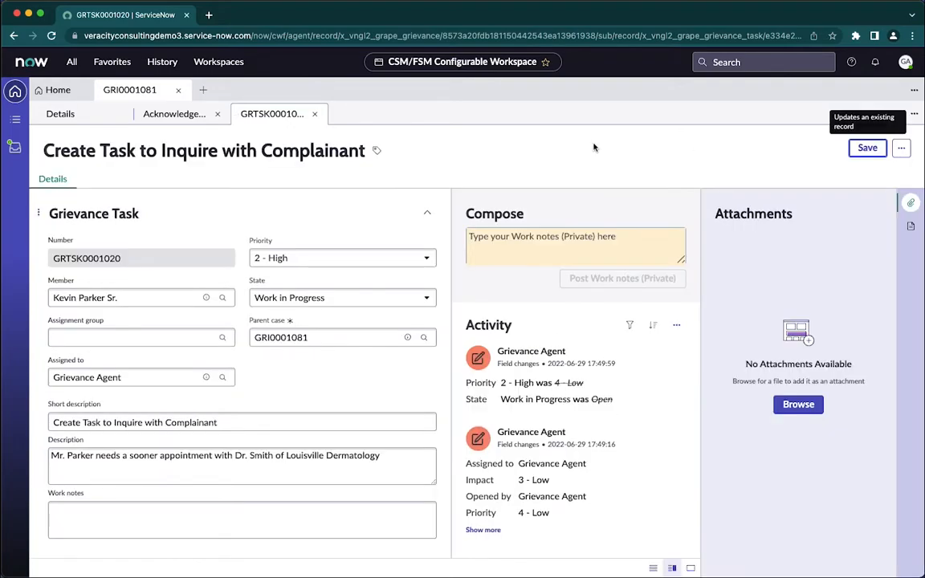
# Create the Task to Inquire with Respondent from the grievance playbook and open its record.
pyautogui.click(48, 113)
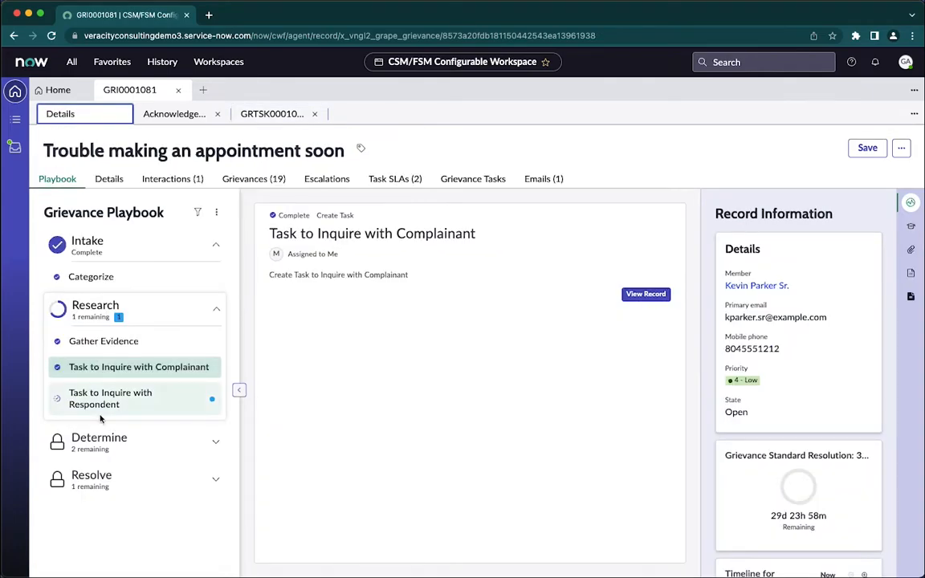
pyautogui.click(98, 400)
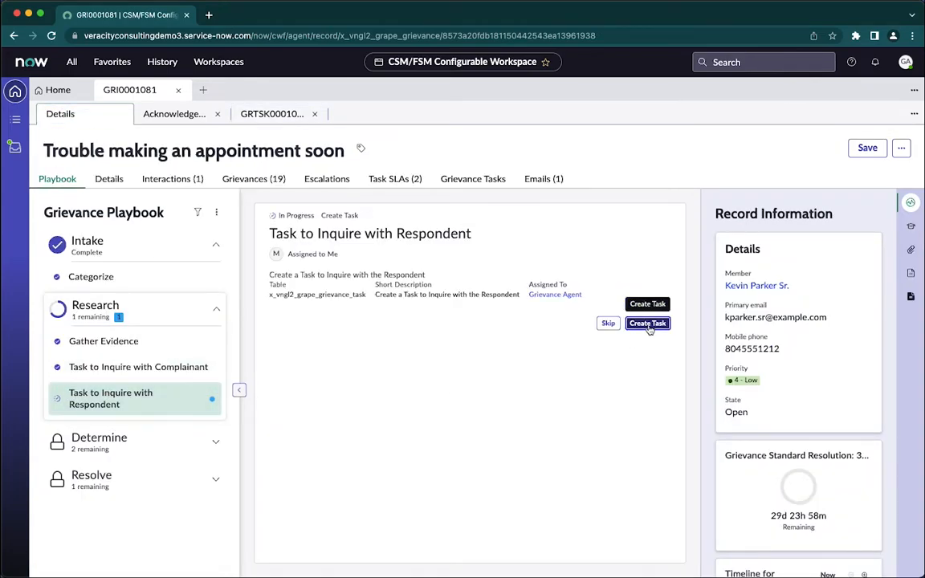
pyautogui.click(648, 324)
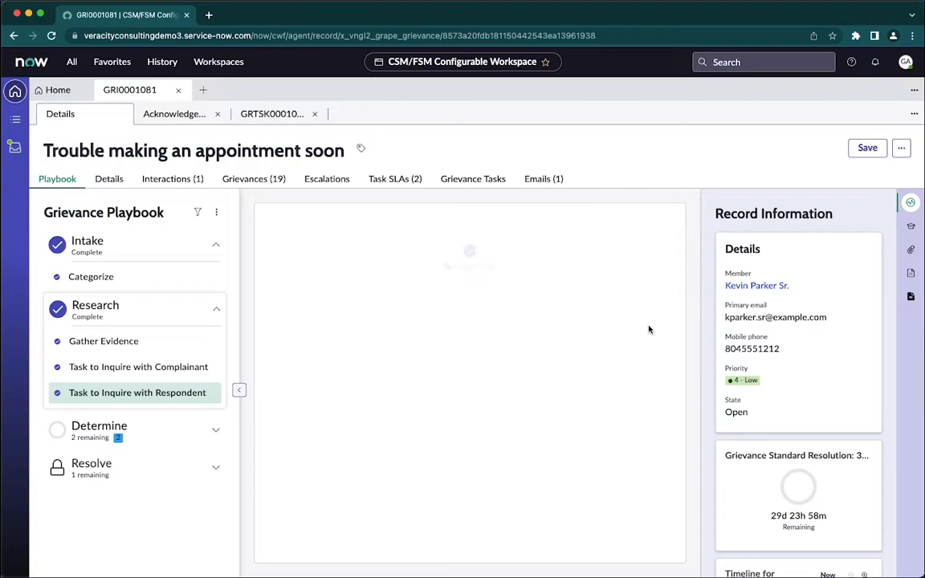
pyautogui.click(647, 295)
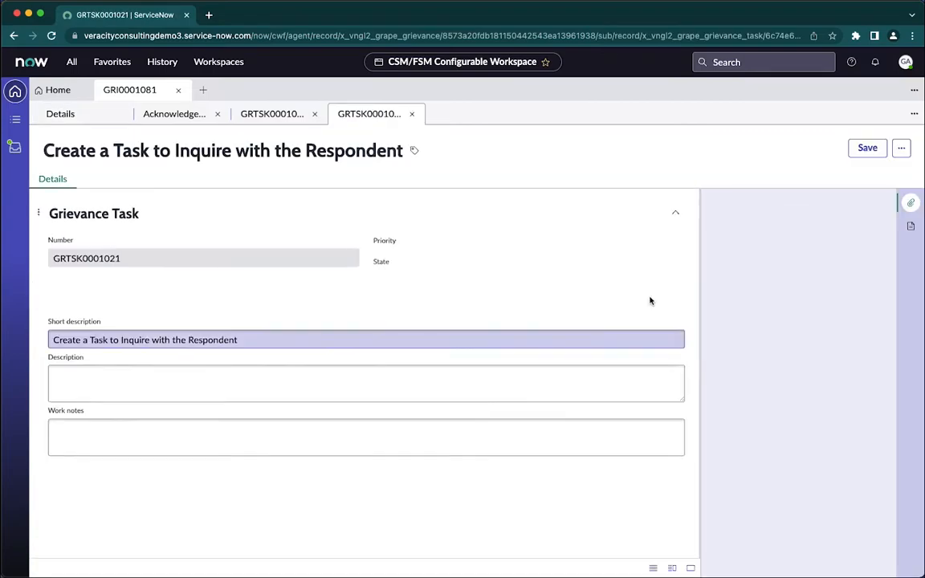
# Set the respondent task's priority to 3 - Moderate and its state to Work in Progress.
pyautogui.click(293, 261)
pyautogui.click(300, 333)
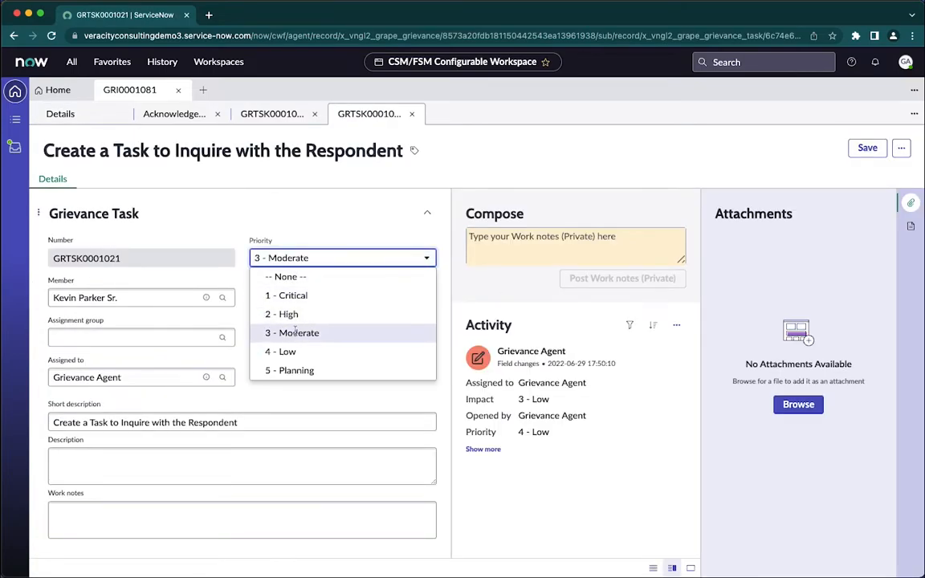
pyautogui.click(297, 298)
pyautogui.click(299, 410)
# Describe the respondent task as tracking contact with the doctor of Louisville Dermatology, adding on a new line "Can we get a sooner appointment?".
pyautogui.click(121, 477)
pyautogui.write('Tracking a task to contact Dr. Smith of Louisville Dermatology ')
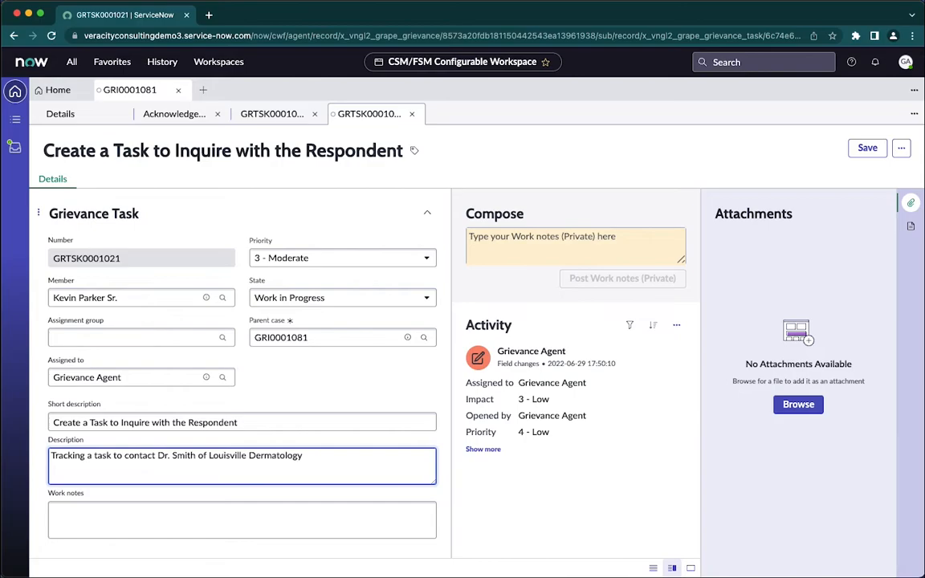
pyautogui.write('Can we get a sooner appointment?')
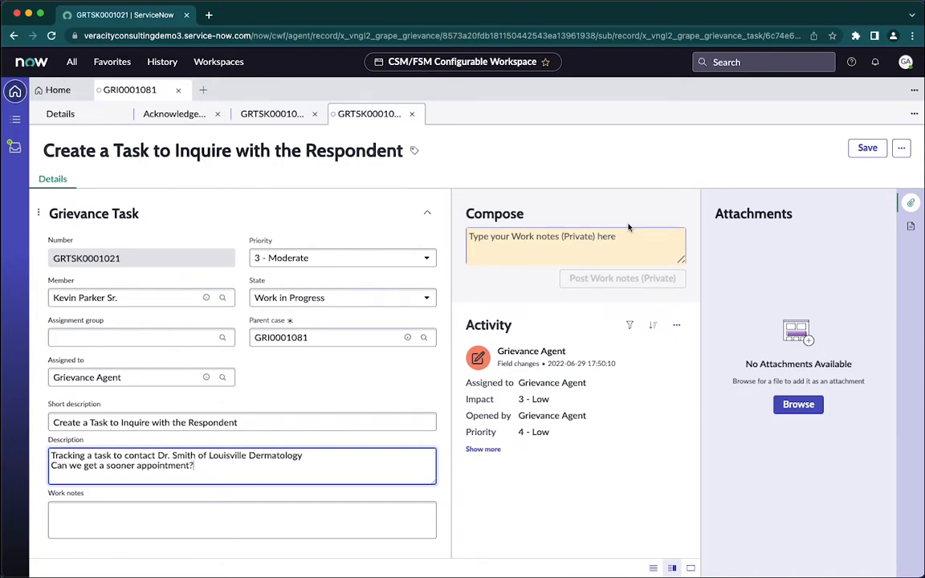
# Save the respondent task and post the private work note "Member is frustrated due to a 7 month wait with their preferred Dermatologist.".
pyautogui.click(867, 147)
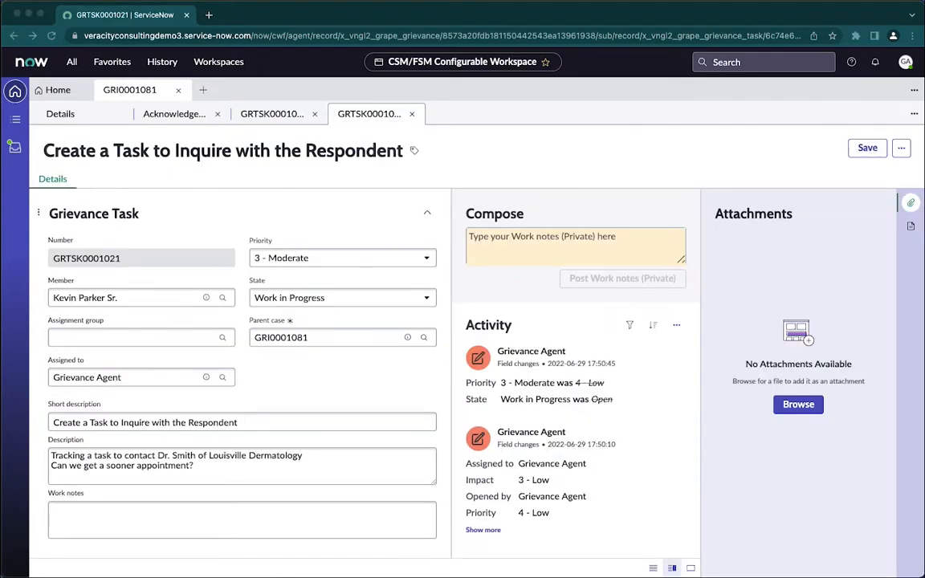
pyautogui.click(491, 241)
pyautogui.click(514, 238)
pyautogui.write('Member is frustrated due to a 7 month wait with their preferred Dermatologist.')
pyautogui.click(617, 278)
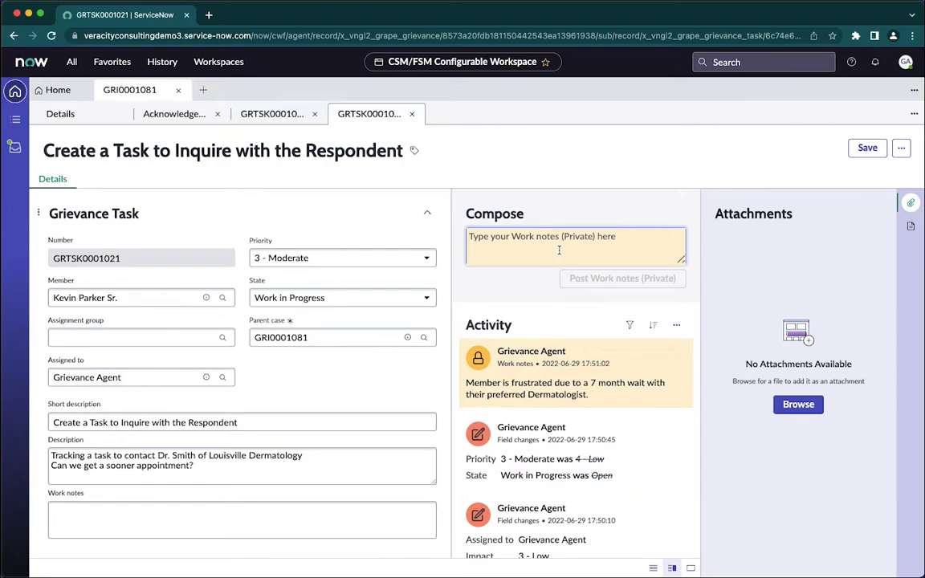
# Post the private work note "Spoke with the office and they have some options I can relay to the member" on the respondent task.
pyautogui.write('Spoke with the office and they have some options')
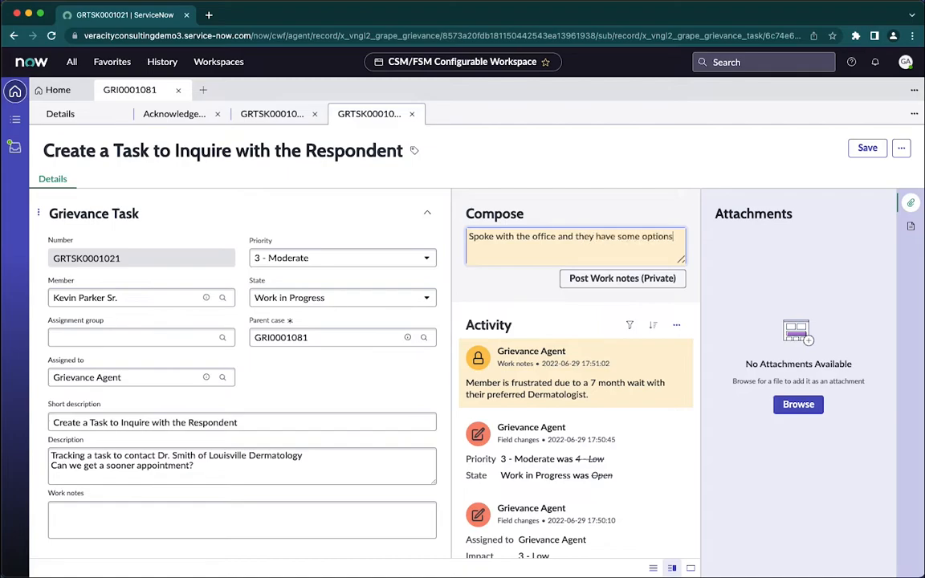
pyautogui.write('can relay to the member')
pyautogui.click(570, 278)
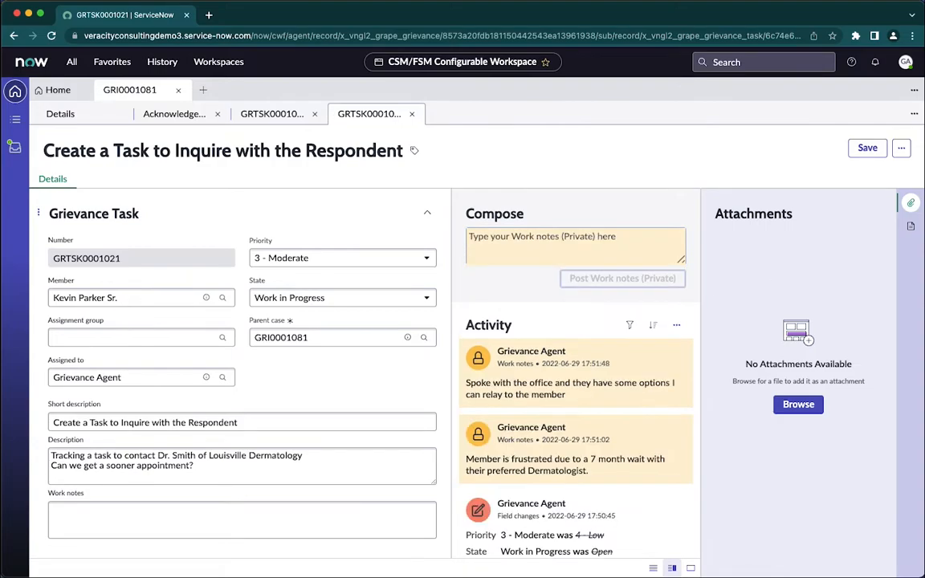
# Post a comment on the grievance asking the member about seeing one of the doctor's PAs earlier or going to a different dermatologist in the area.
pyautogui.click(44, 115)
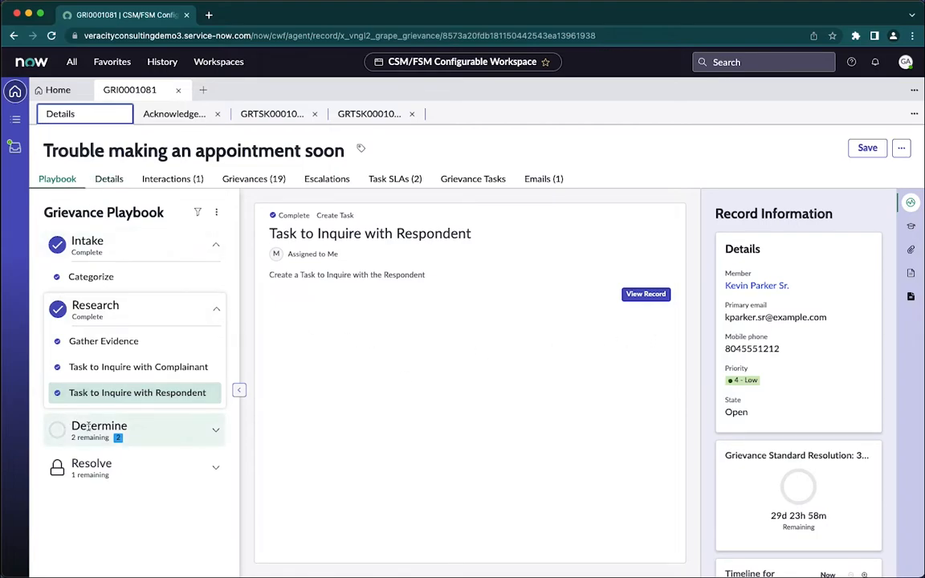
pyautogui.click(120, 183)
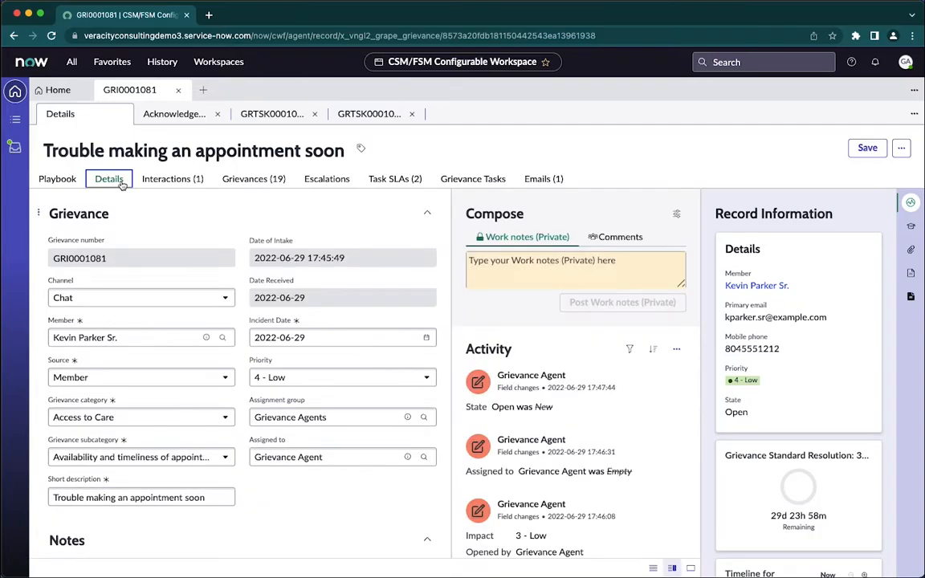
pyautogui.click(617, 238)
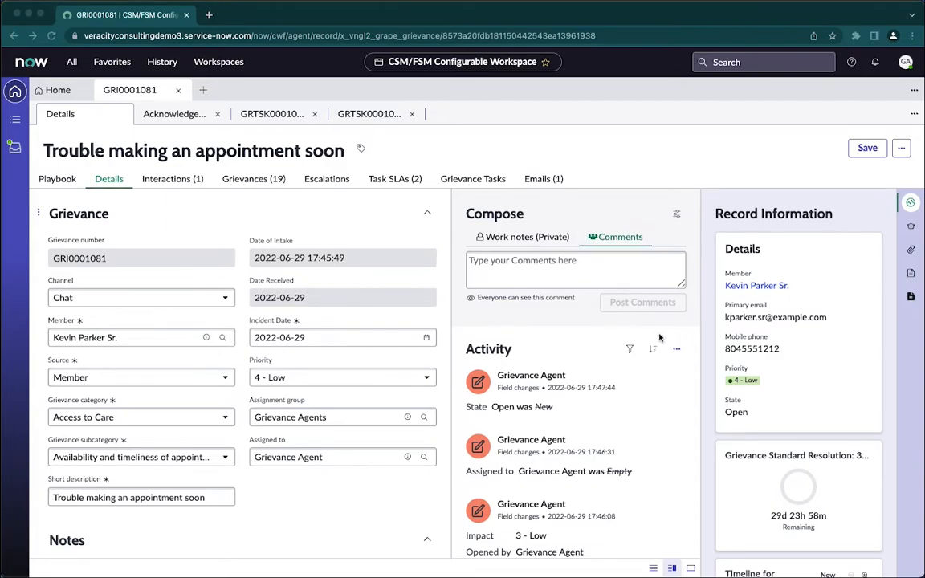
pyautogui.click(531, 269)
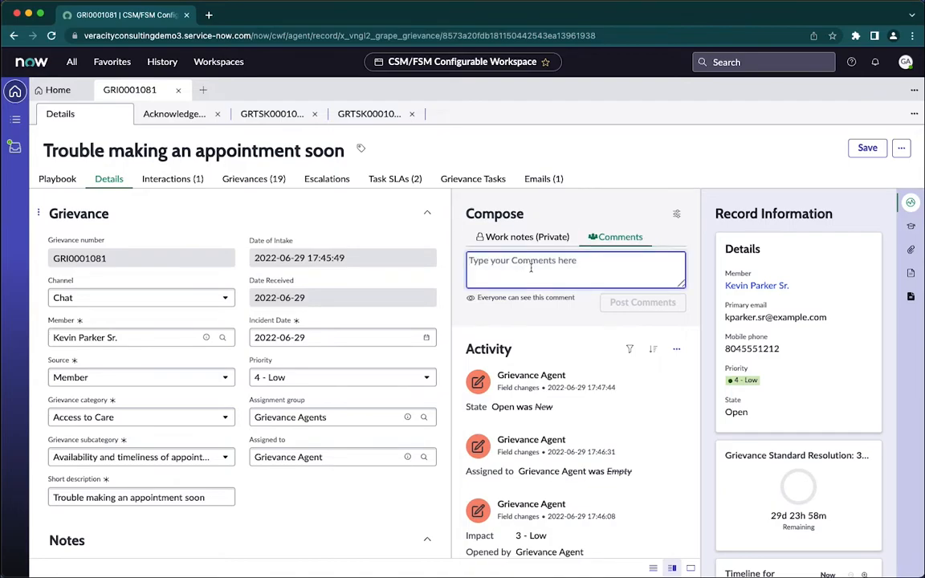
pyautogui.write('Mr. Pa')
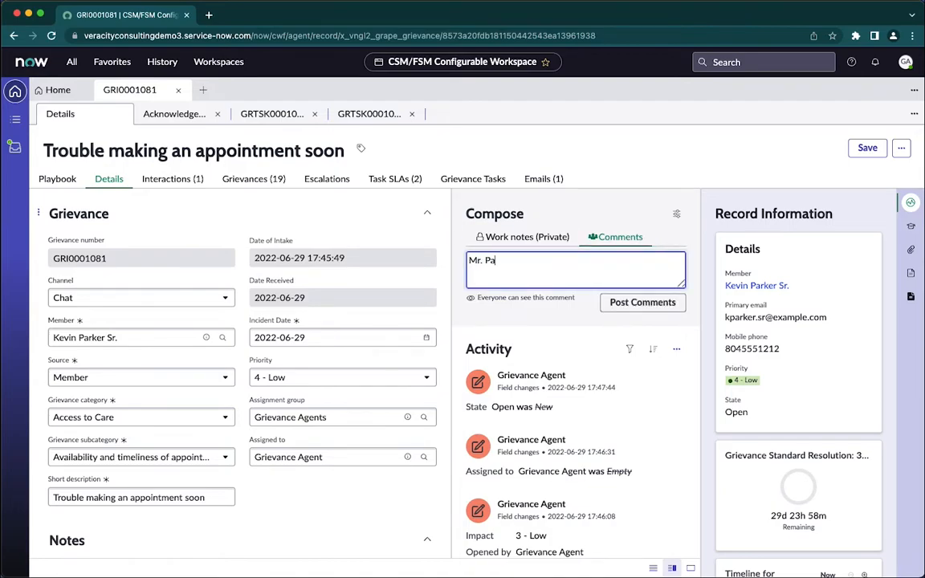
pyautogui.write('rker')
pyautogui.write(", Would you be willing to see one of Dr. Smith's PAs if I can get an earlier appointment for you?  Also, would you be willing to go to a different dermatologist in your area?")
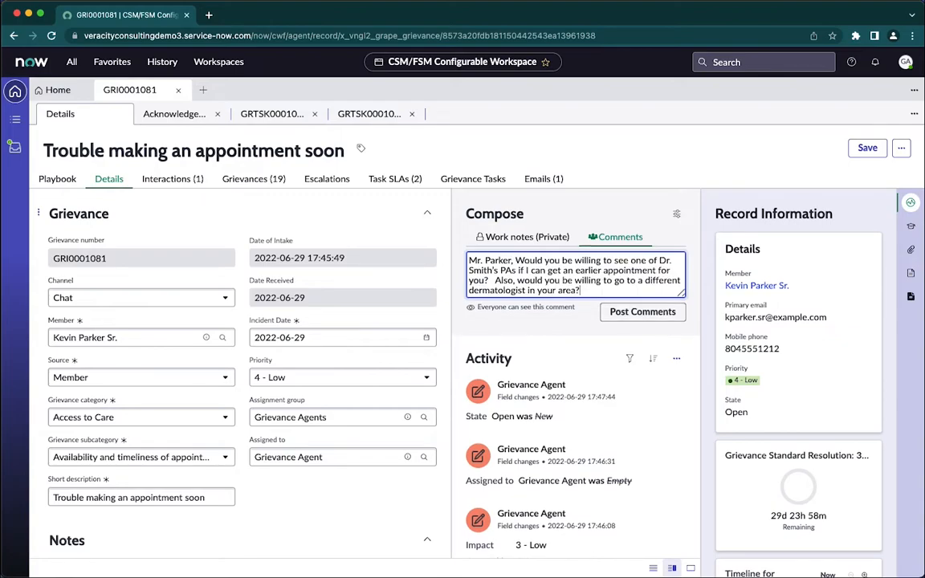
pyautogui.press('Return')
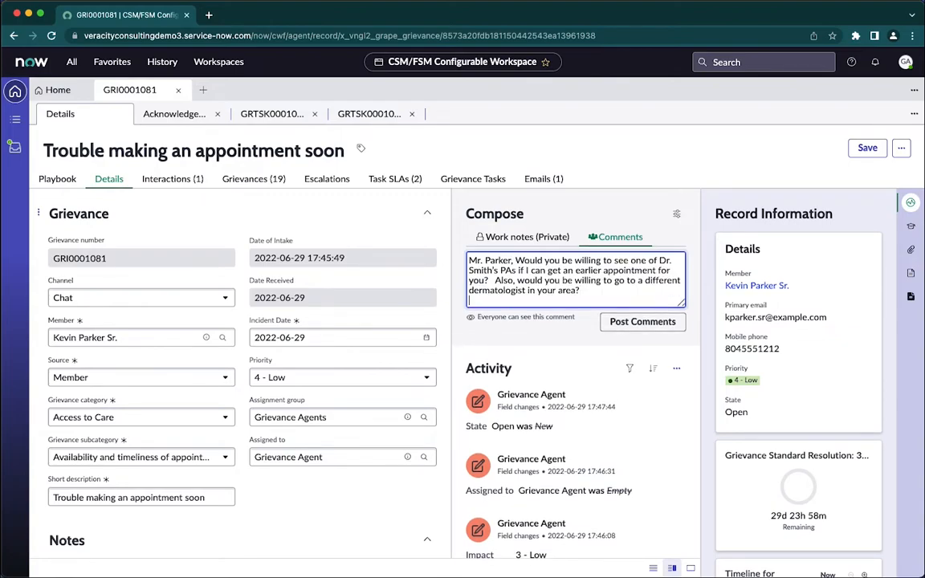
pyautogui.click(632, 320)
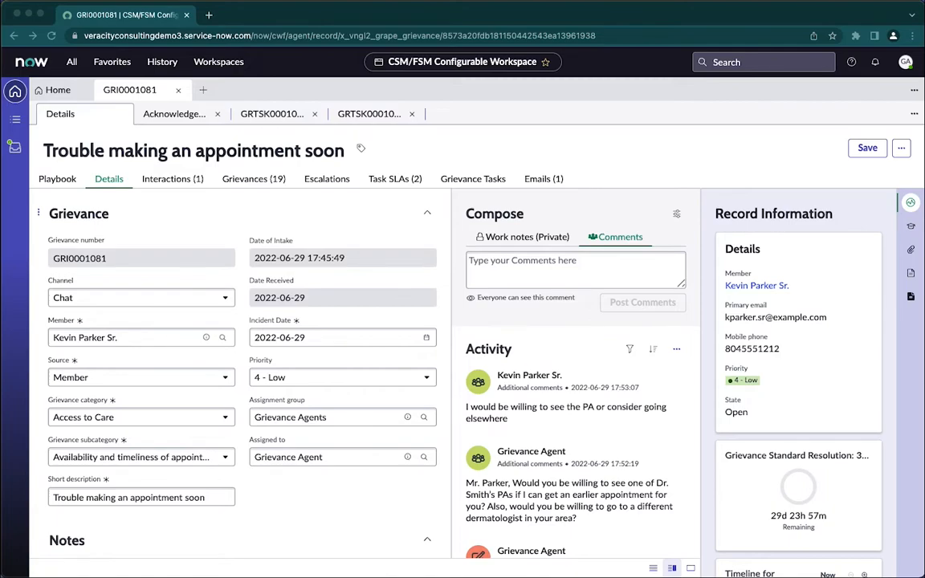
# Reply to the member with the grievance comment "Got it. Thank so much! I'll keep you updated via the portal.".
pyautogui.click(527, 276)
pyautogui.write("Got it. Thanks so much! I'll keep you updated via the portal.")
pyautogui.click(642, 303)
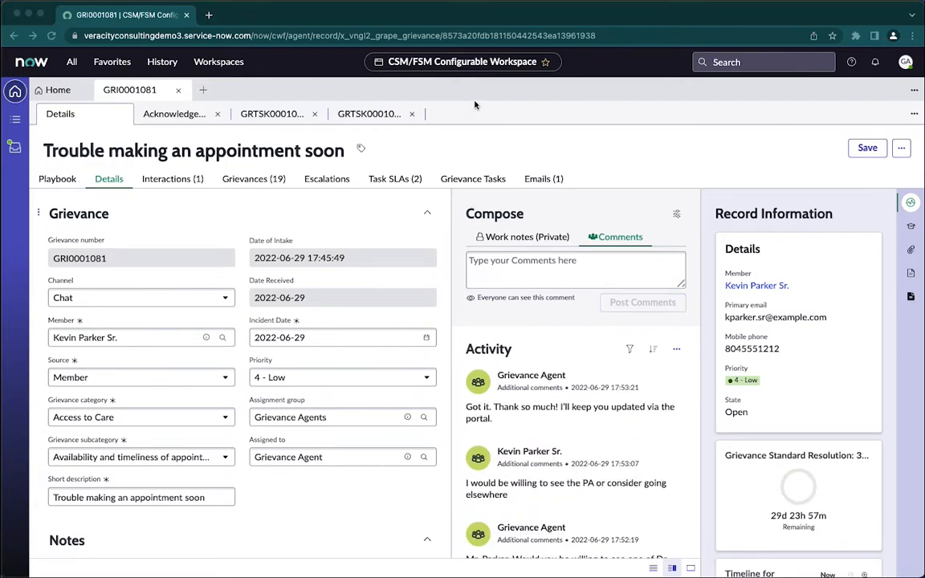
# Post a respondent task work note on the 7 months wait, PA in 3 weeks, cancellation list and Kentucky Dermatology, with a paragraph break before "Additionally".
pyautogui.click(372, 116)
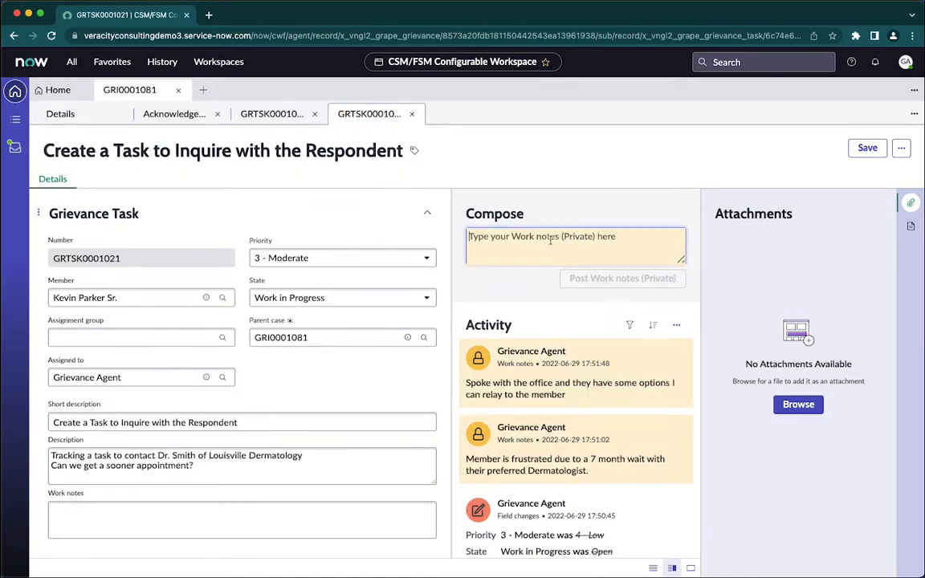
pyautogui.write("Contacted the Dr. Smith's office and confirmed the 7 months wait time.  Per Dr. Smith, this is the busiest time of year for them, and they simply do not have anything sooner.  Inquired about potentially seeing a PA instead and was told we could see a PA in about 3 weeks.  Additionally, I requested to get Kevin added to the Dr. Smith's cancellation list.  Separately, we found that Kentucky Dermatology is within 10 miles of Kevin's home, is accepting new patients and Kevin could receive a consultation as soon as 2 weeks out.")
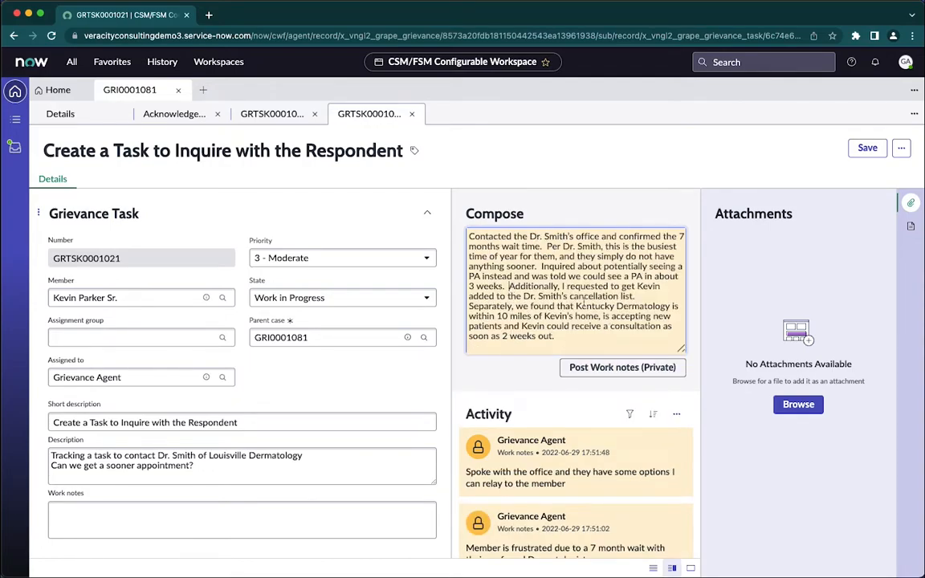
pyautogui.press('Return')
pyautogui.press('Return')
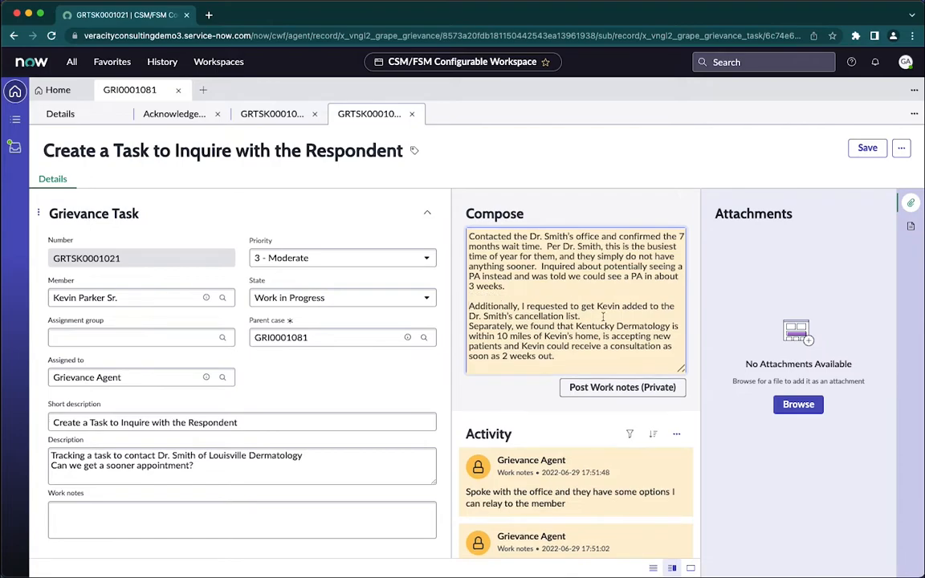
pyautogui.click(621, 388)
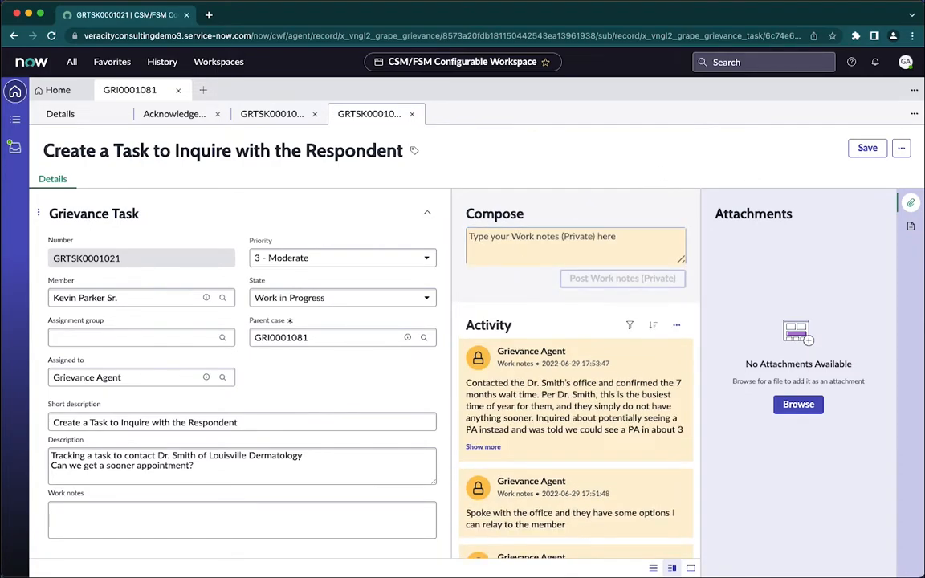
# Draft a grievance comment updating the member on the cancellation list, PA and Kentucky Dermatology options, with a new paragraph starting at "Additionally".
pyautogui.press('super+Tab')
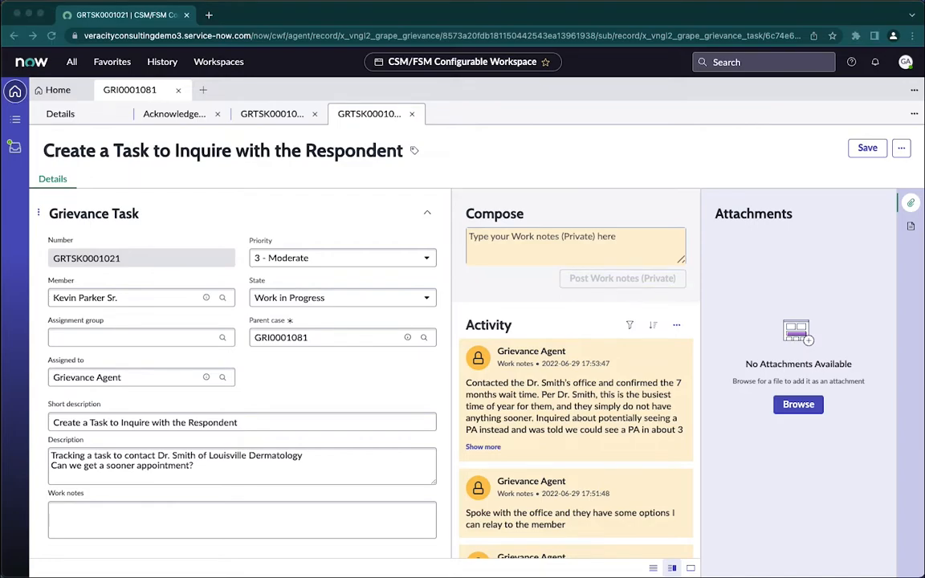
pyautogui.click(62, 117)
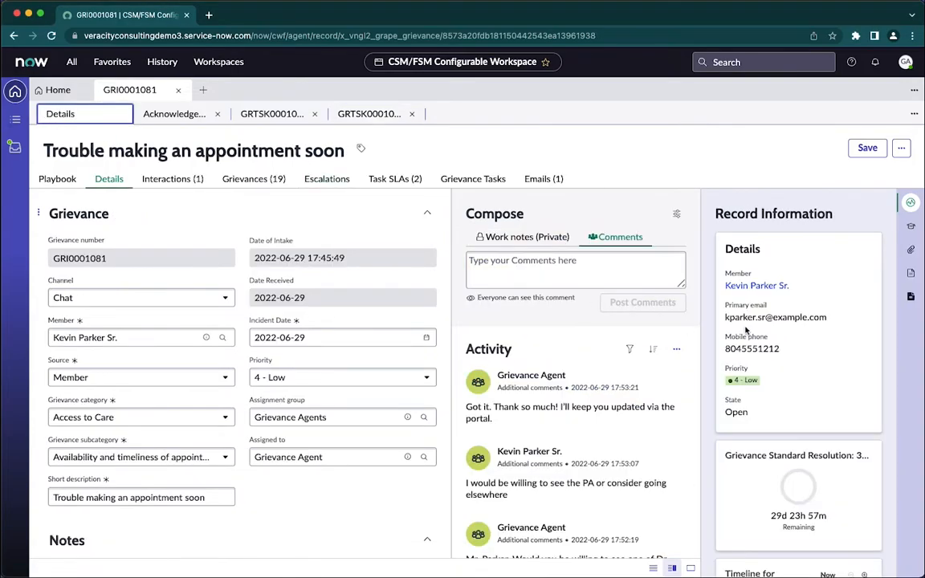
pyautogui.click(575, 271)
pyautogui.write("Hi Mr. Parker.  I wanted to provide you with an update.  I have had your name added to Dr. Smith's cancellation list.  If someone were to cancel their appointment, Dr. Smith's office will contact you to see if you could be available to take the appointment.  Additionally, I found that there is a Physician Assistant in Dr. Smith's office who can see you in 3 weeks from today at 10 AM.  Alternatively, I found that Kentucky Dermatology, which is within 10 miles of you, is accepting new patients and could see you in 2 weeks from today at 1PM.  Would you like for me to get you scheduled for an appointment with Dr. Smith's PA or at Kentucky Dermatology?")
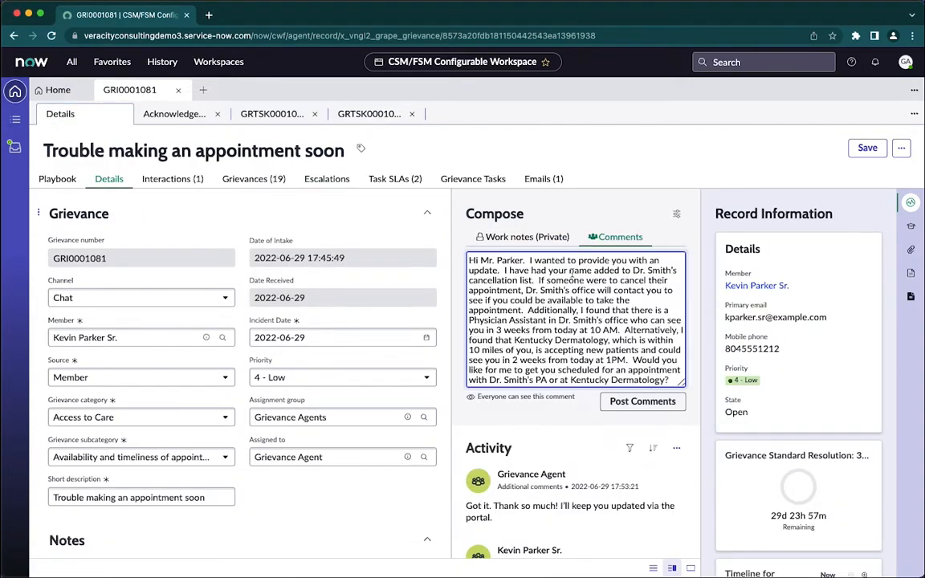
pyautogui.click(526, 310)
pyautogui.press('Return')
pyautogui.press('Return')
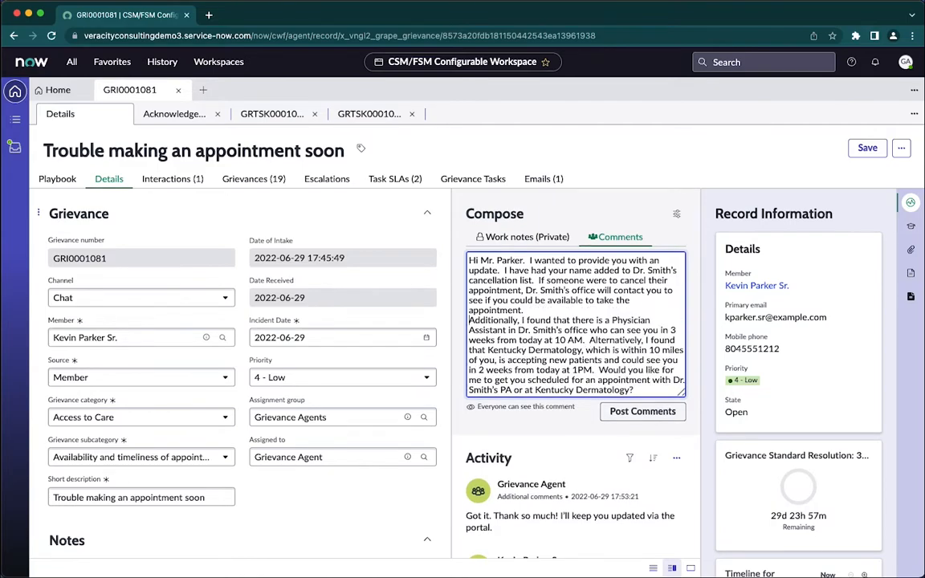
pyautogui.scroll(-1, 589, 324)
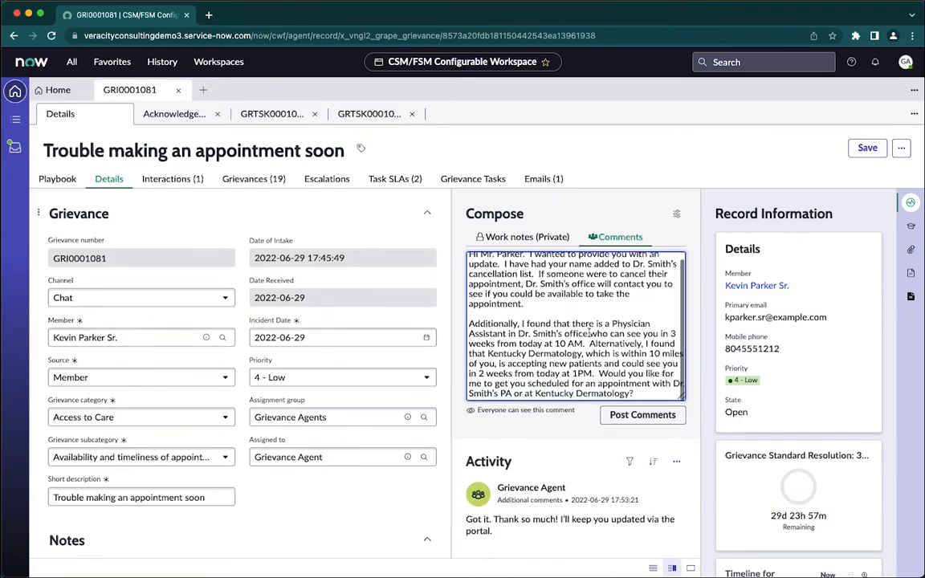
# Start a new paragraph at "Alternatively" in the update comment, post it, and expand its full text in the activity stream.
pyautogui.click(612, 344)
pyautogui.press('Return')
pyautogui.press('Return')
pyautogui.scroll(-1, 610, 346)
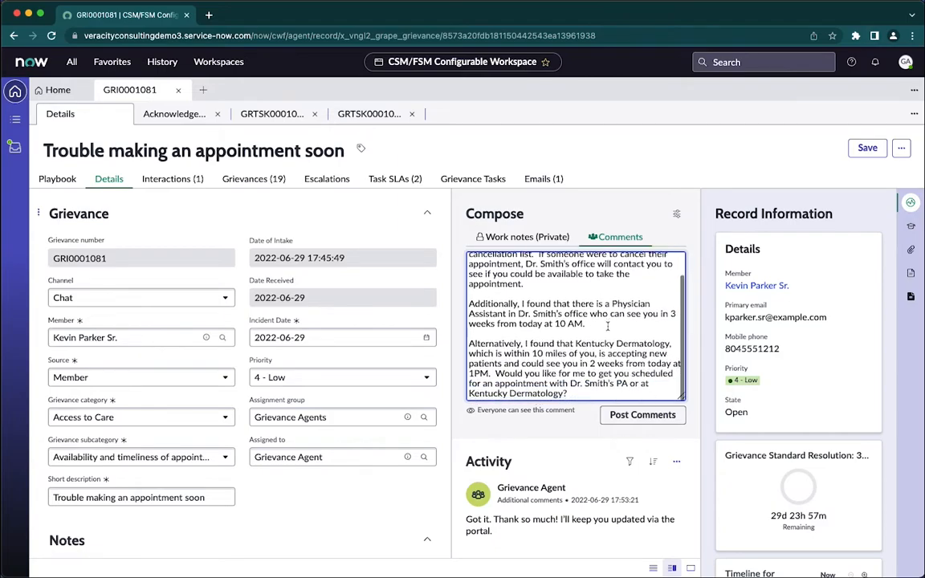
pyautogui.click(643, 416)
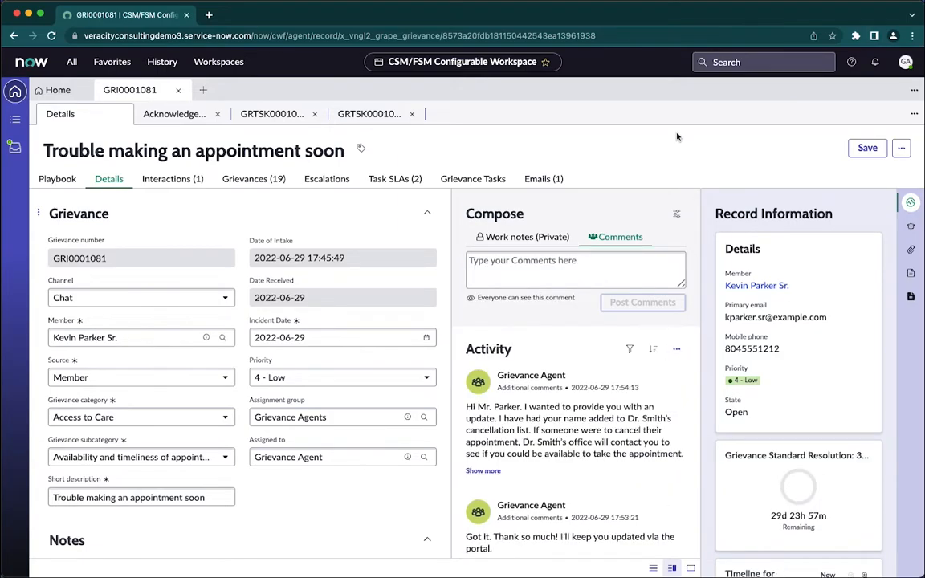
pyautogui.click(483, 472)
pyautogui.scroll(-2, 497, 440)
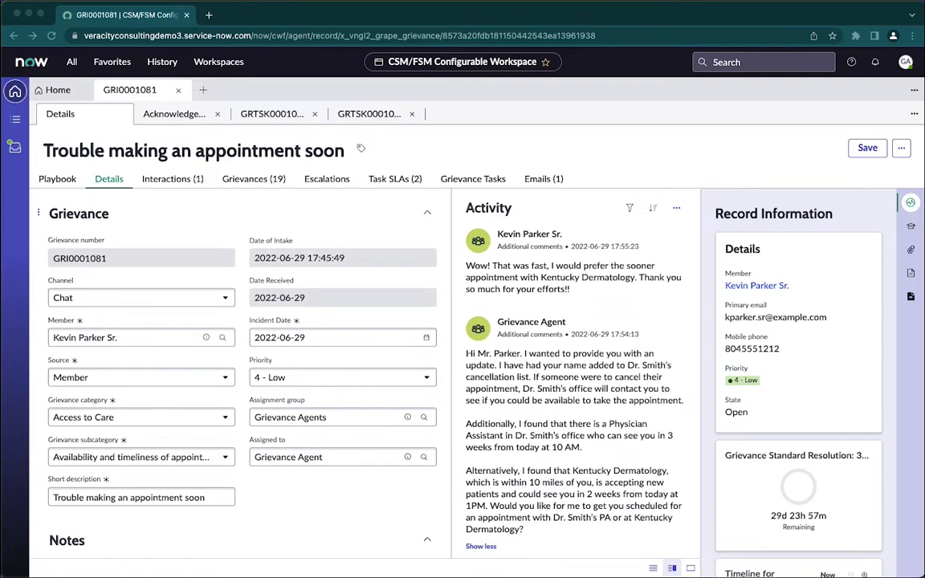
# Post a comment confirming the member's 1 PM Kentucky Dermatology appointment, explaining the 24-hour cancellation notice and asking whether anything else is needed.
pyautogui.scroll(5, 544, 391)
pyautogui.click(494, 231)
pyautogui.write('No problem and sorry for your inconvenience.  Your appointment is with Dr. Broder for 1 PM at Kentucky Dermatology is all set!  If something pops up and you need to change or cancel, please contact their office more than 24 hours prior to the appointment to avoid late cancellation fees. Is there anything else I can help you with today?')
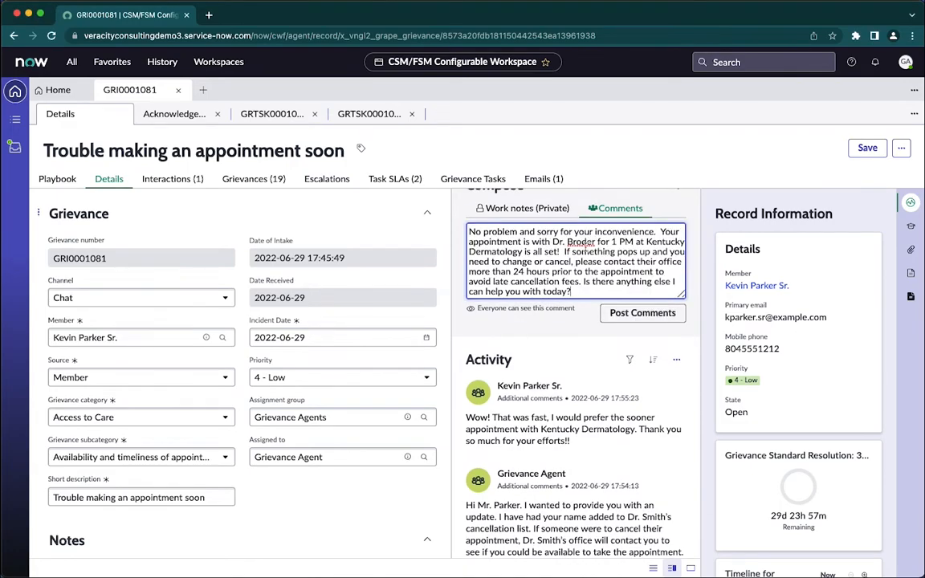
pyautogui.click(647, 315)
pyautogui.scroll(-1, 577, 327)
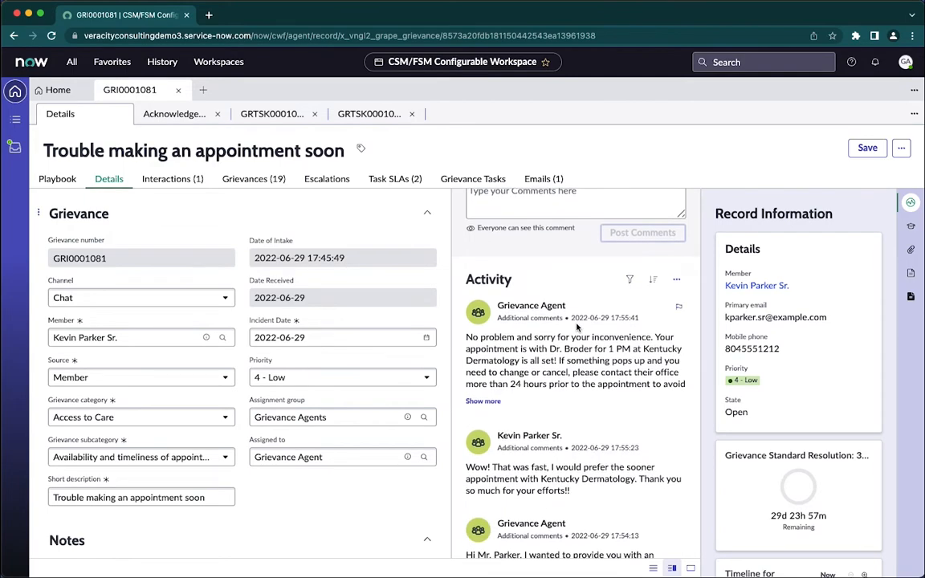
pyautogui.scroll(-1, 562, 333)
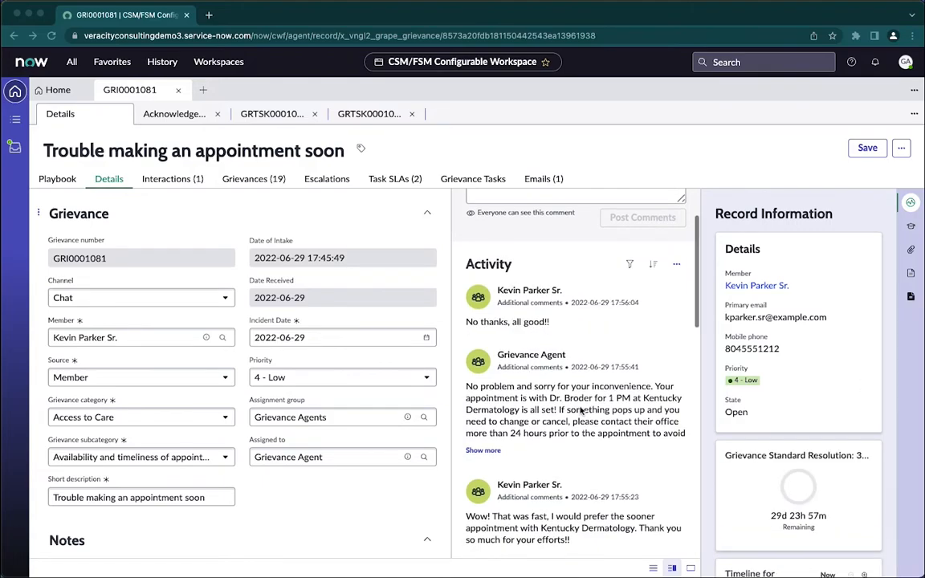
# Post the private work note "Resolution found, communicated with member a new option for a sooner appointment" on the grievance.
pyautogui.scroll(2, 562, 375)
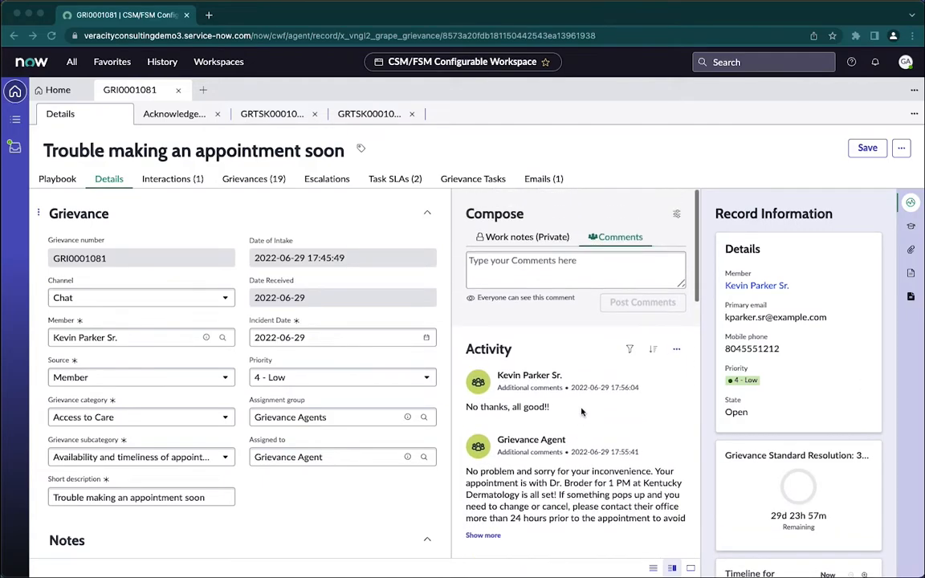
pyautogui.click(496, 235)
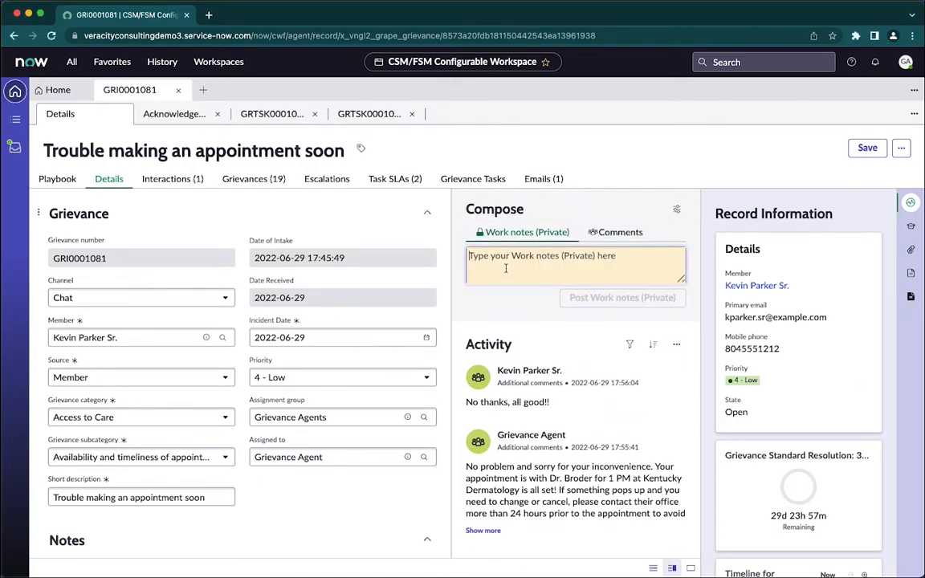
pyautogui.write('Resolution found,')
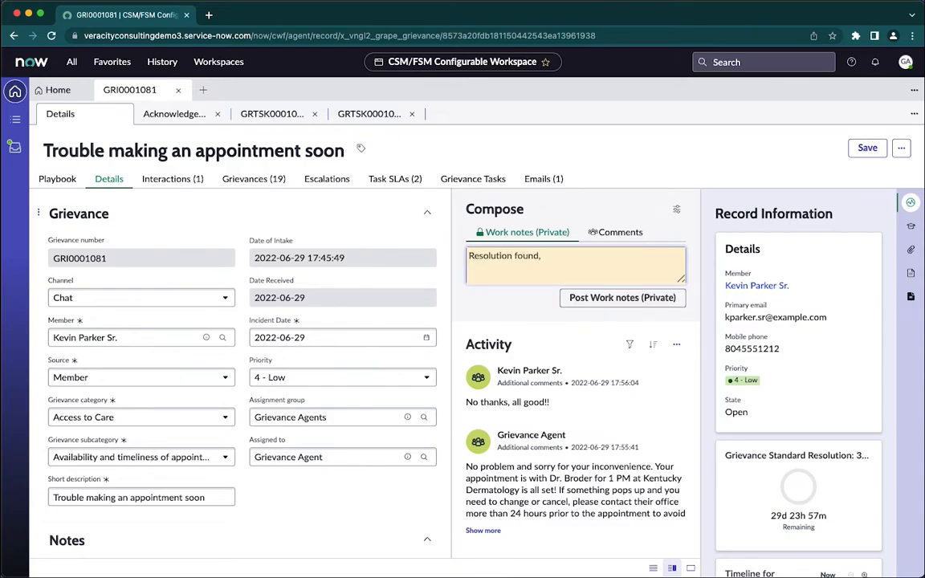
pyautogui.write(' communicated with member a new opti')
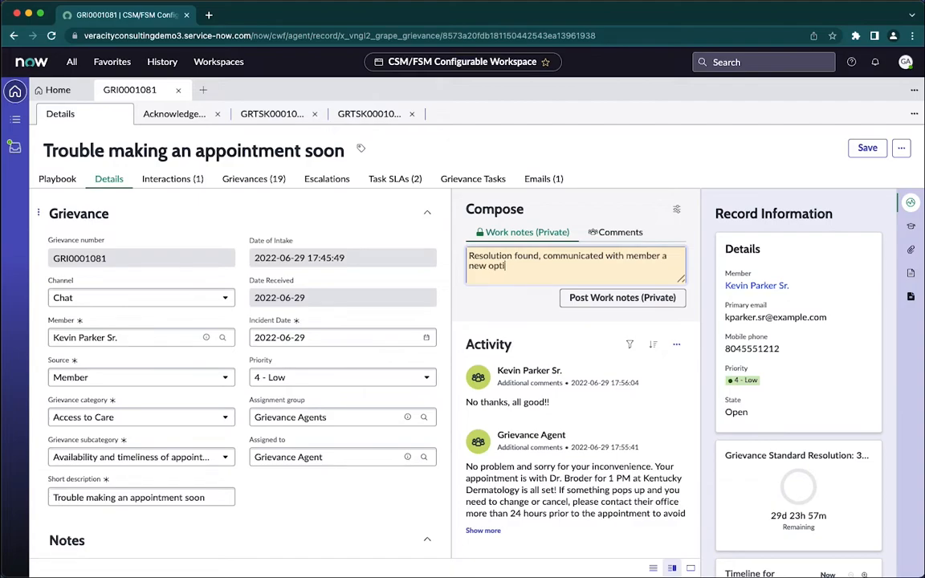
pyautogui.write('on for a sooner appointme')
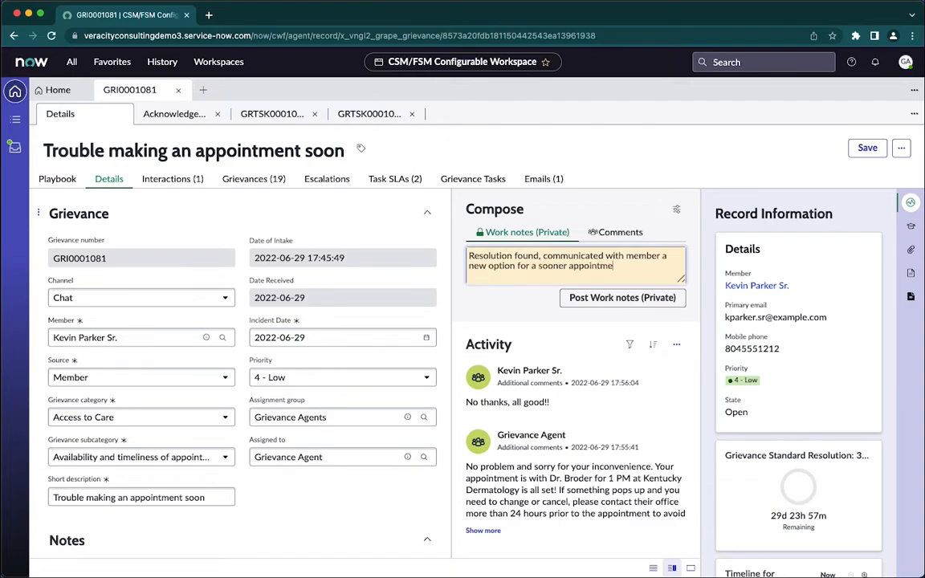
pyautogui.write('nt')
pyautogui.click(626, 298)
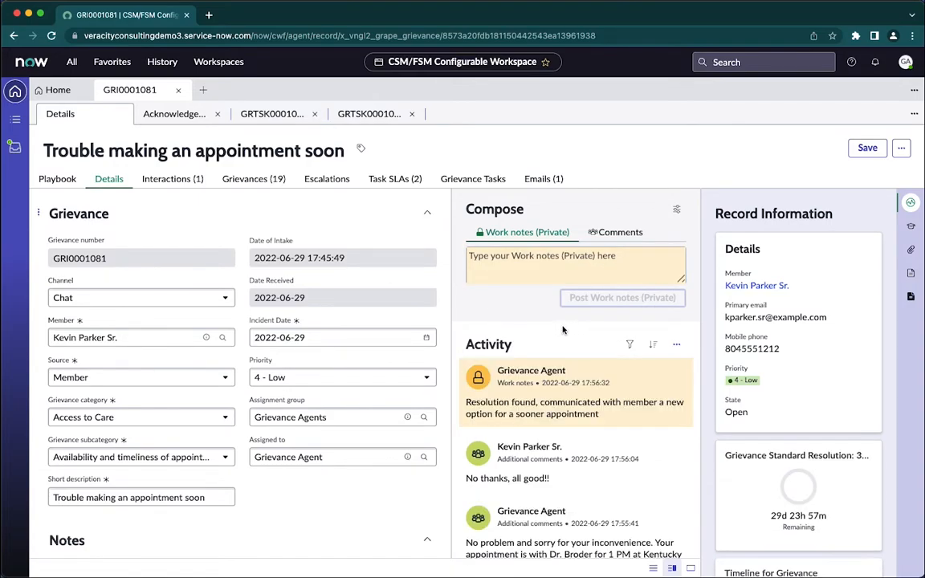
# Post a private work note on the Inquire with Complainant task confirming the 1 PM Kentucky Dermatology appointment and 24-hour cancellation notice.
pyautogui.click(285, 115)
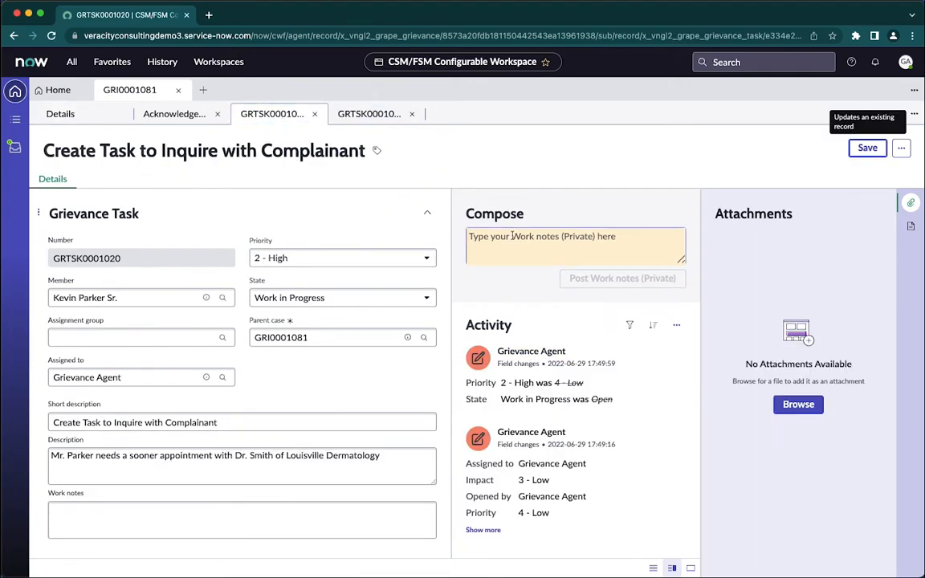
pyautogui.click(528, 236)
pyautogui.write('Your appointment is with Dr. Broder for 1 PM at Kentucky Dermatology is all set!  If something pops up and you need to change or cancel, please contact their office more than 24 hours prior to the appointment to avoid late cancellation fees')
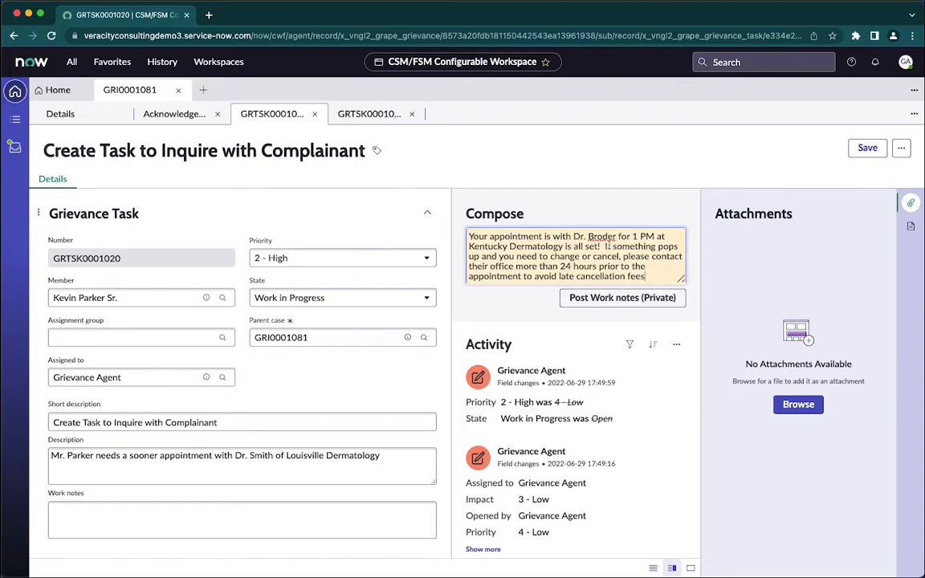
pyautogui.click(598, 298)
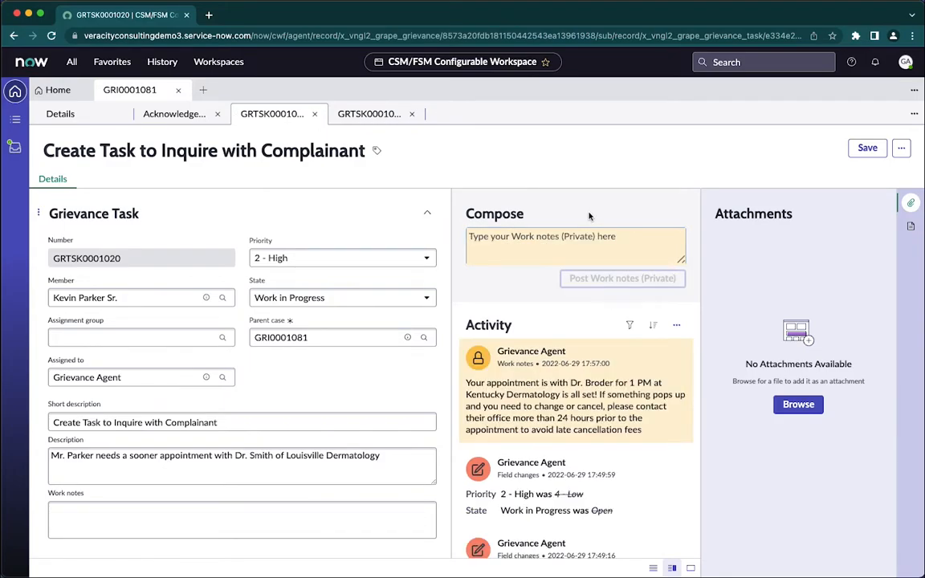
# Set the state of the Inquire with Complainant task to Closed Complete and save the task.
pyautogui.click(314, 298)
pyautogui.click(317, 319)
pyautogui.click(868, 147)
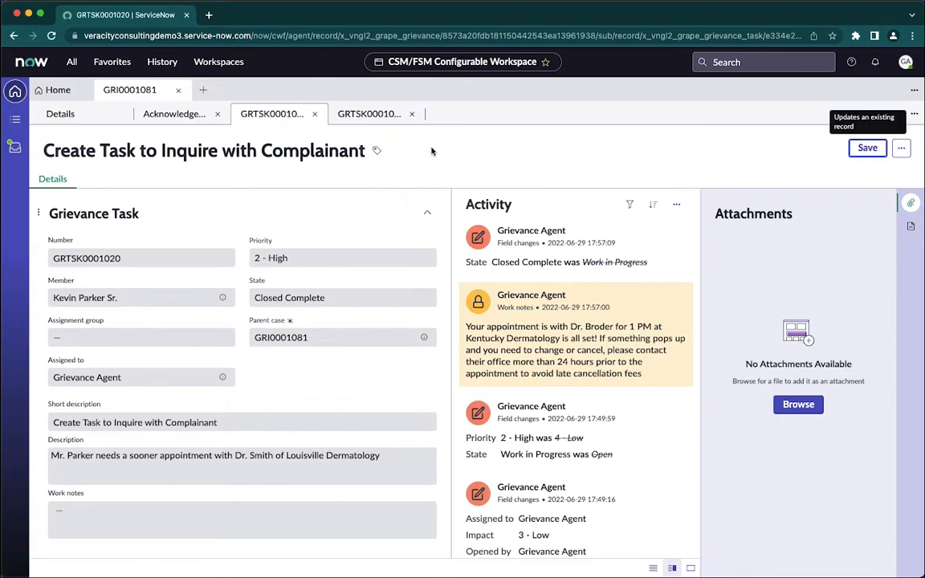
# Set the state of the Inquire with the Respondent task to Closed Complete and save the task.
pyautogui.click(379, 118)
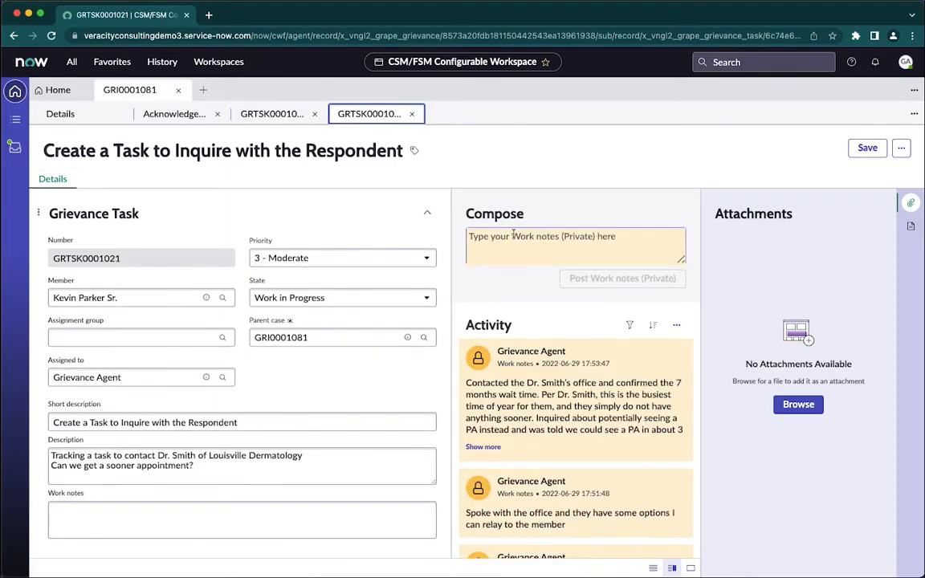
pyautogui.click(351, 297)
pyautogui.click(321, 318)
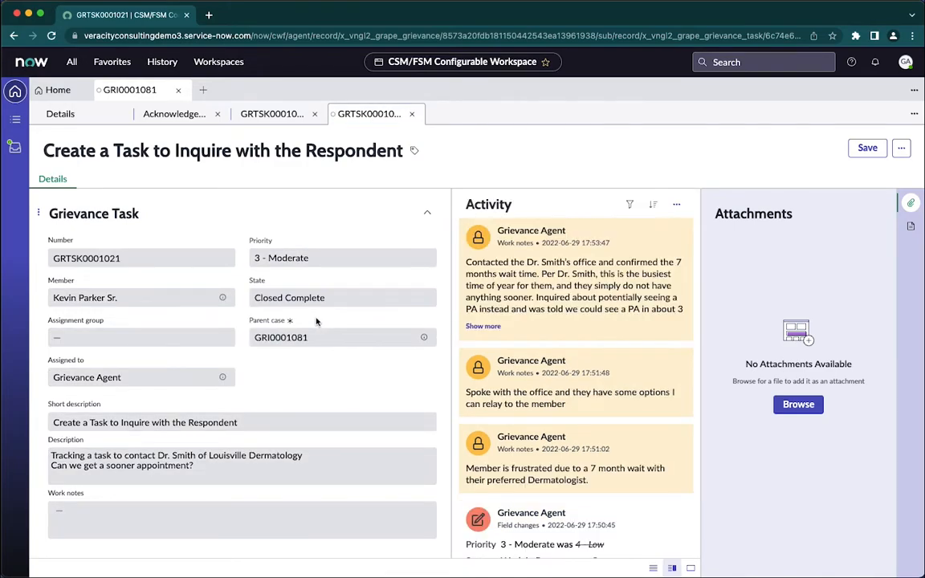
pyautogui.click(867, 147)
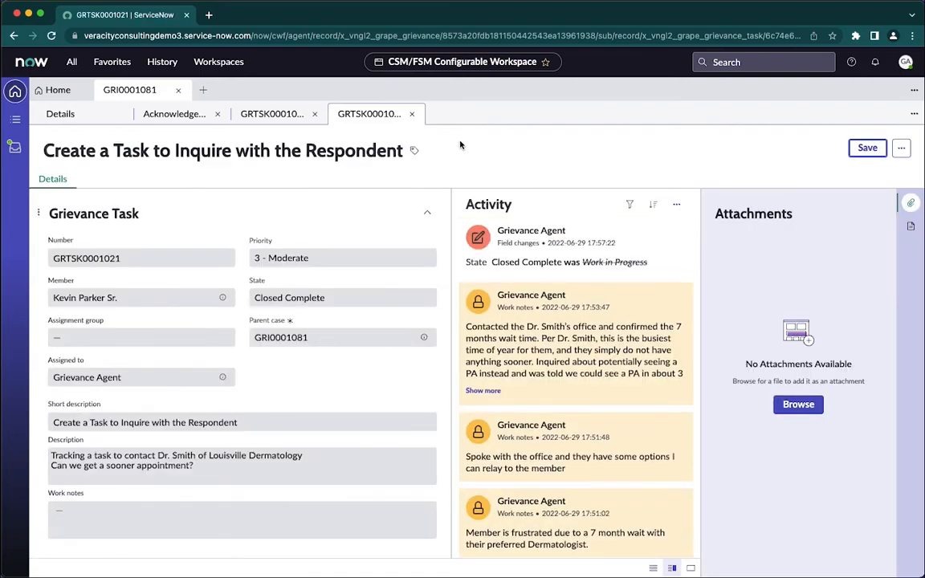
# Close both grievance task records and the acknowledgement email, and return to the main grievance record.
pyautogui.click(412, 113)
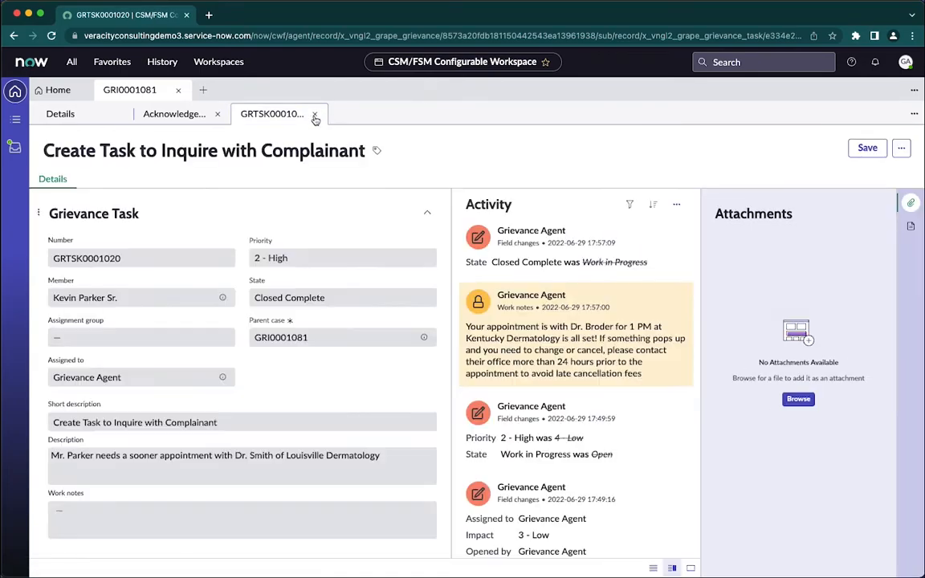
pyautogui.click(315, 114)
pyautogui.click(215, 113)
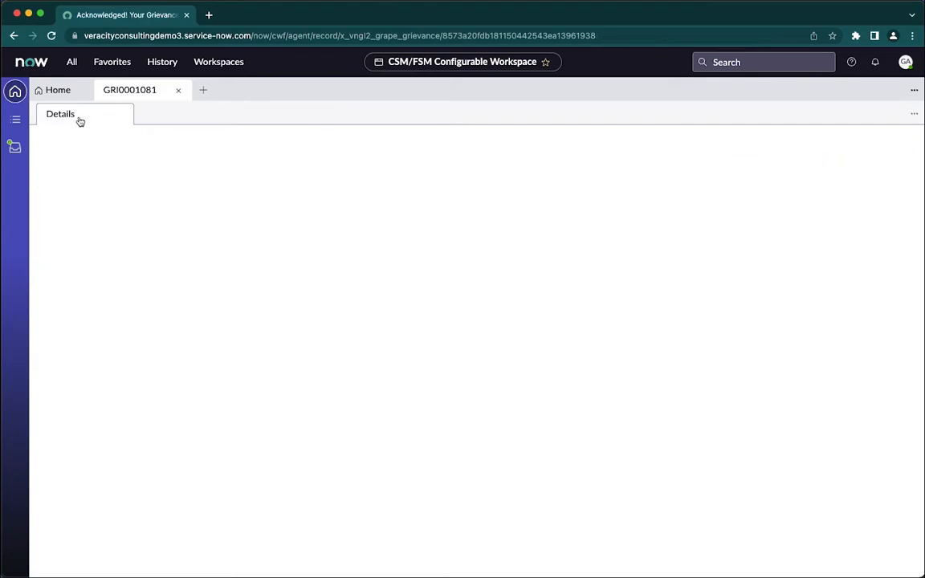
pyautogui.click(60, 116)
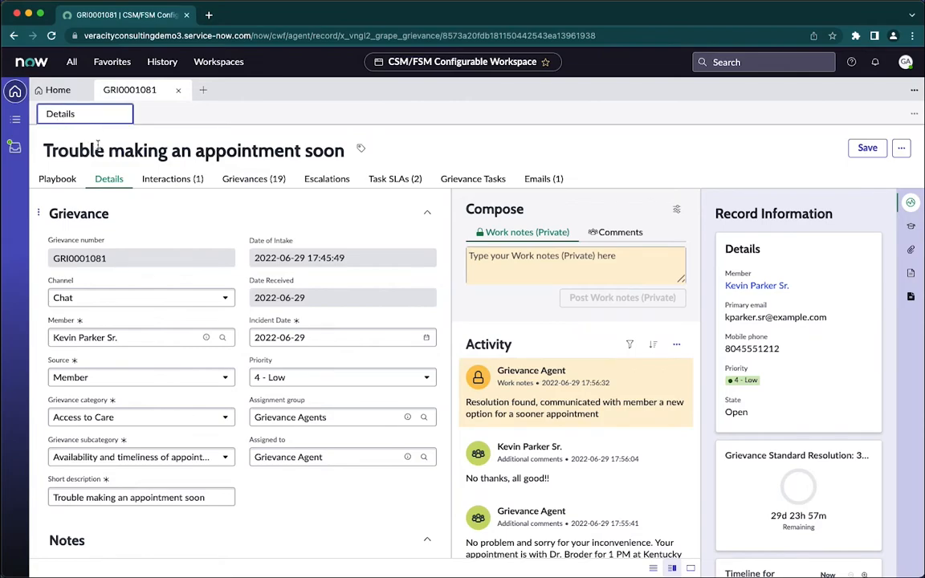
# Mark the Analyze Evidence and Grievance Tasks activities complete in the Determine stage of the grievance playbook.
pyautogui.click(56, 181)
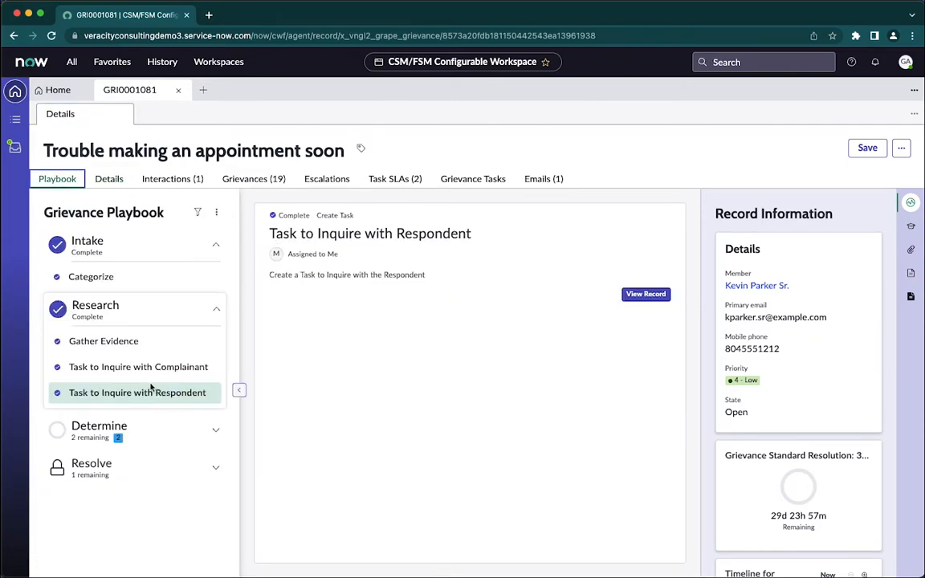
pyautogui.click(96, 427)
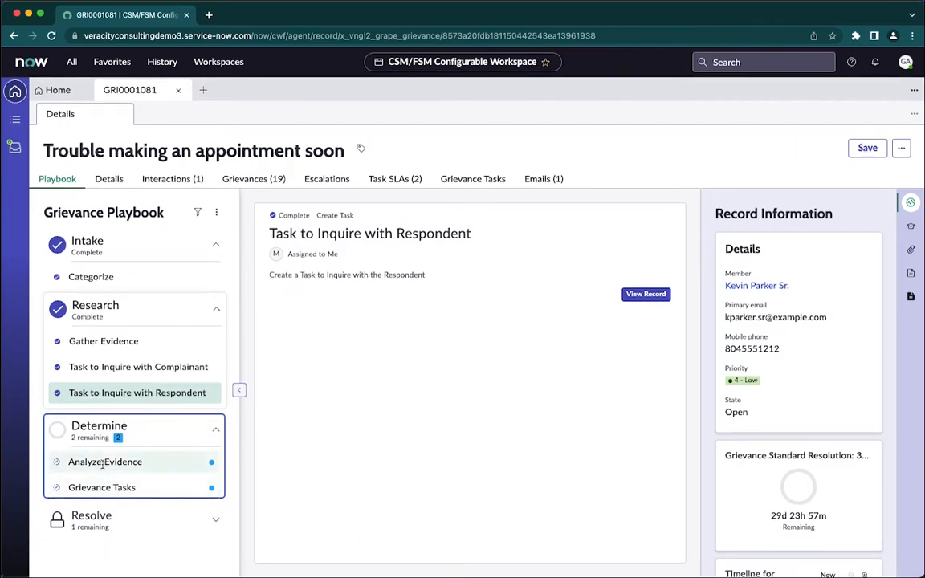
pyautogui.click(102, 458)
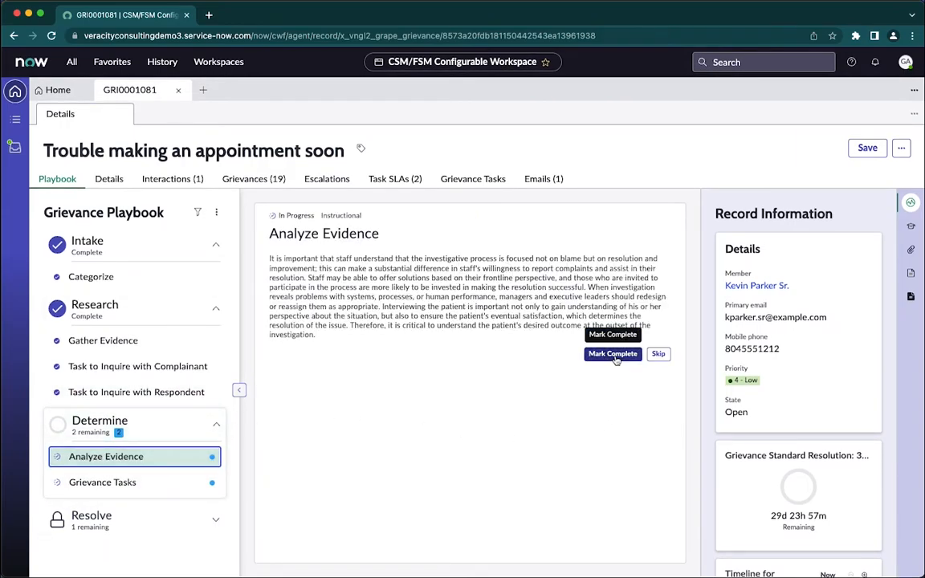
pyautogui.click(614, 356)
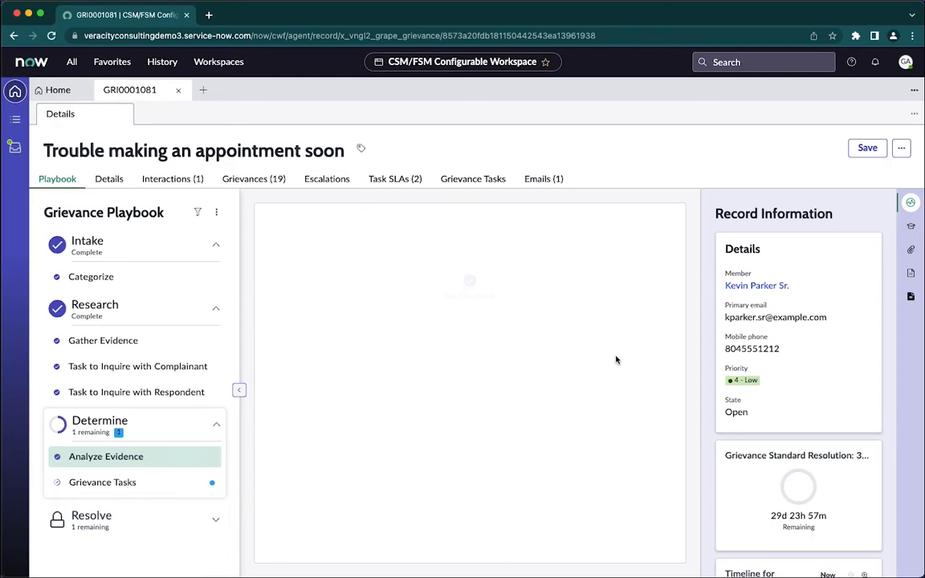
pyautogui.click(90, 482)
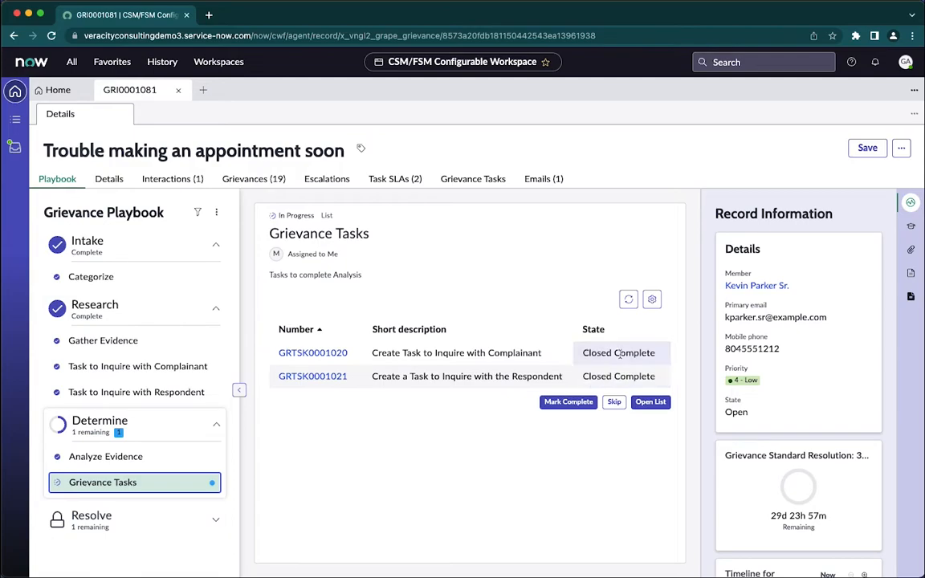
pyautogui.click(570, 404)
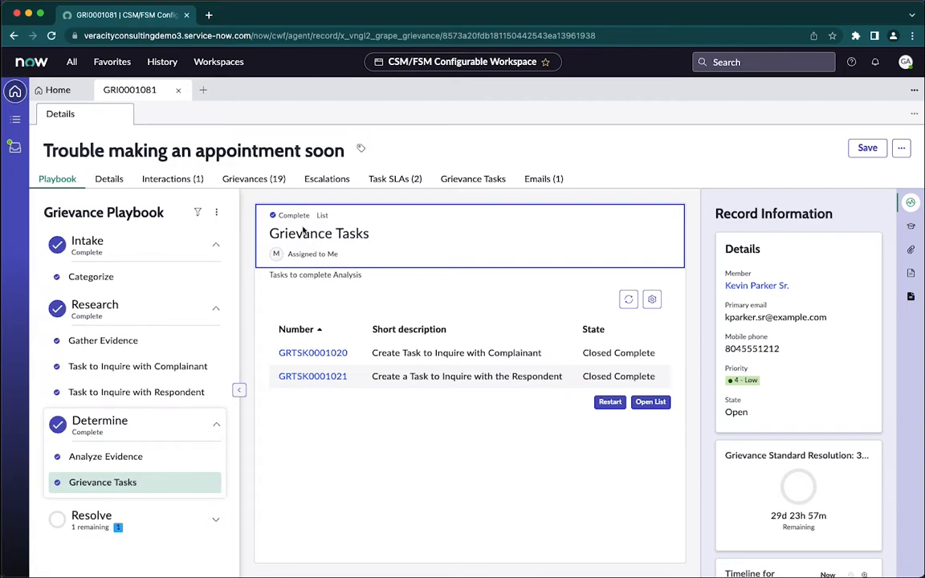
# Apply the "Resolution - Provider issue identified" template for the Resolve Case activity and save the grievance.
pyautogui.click(81, 522)
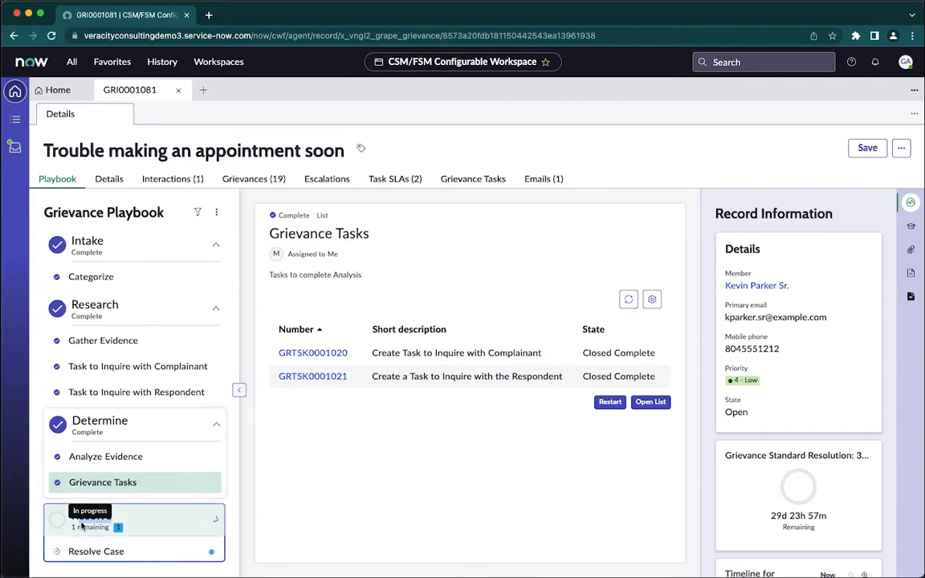
pyautogui.click(86, 549)
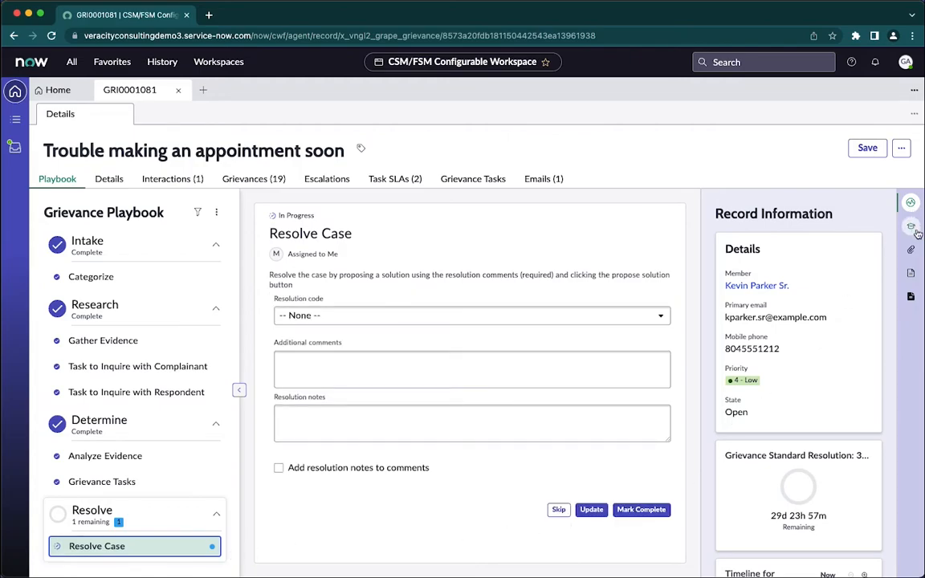
pyautogui.click(911, 273)
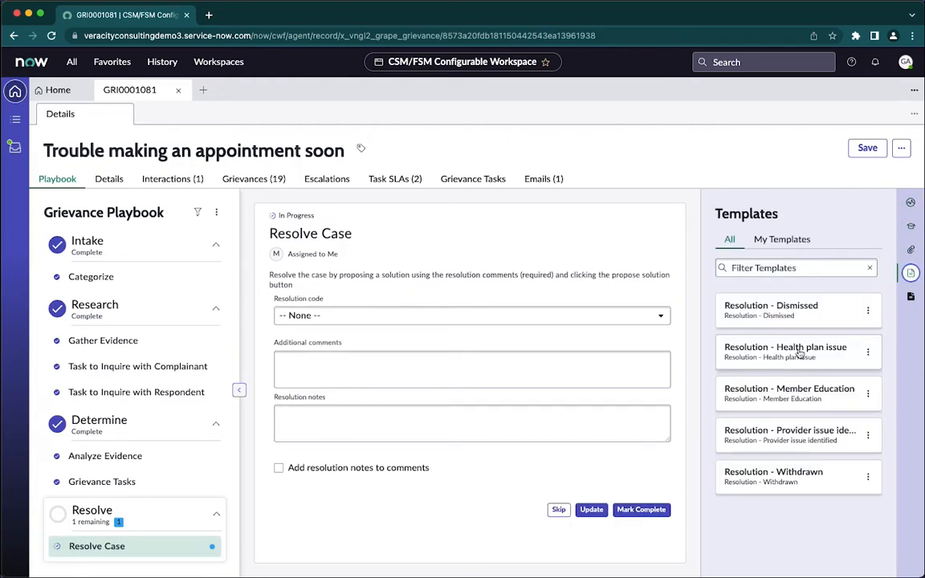
pyautogui.click(792, 434)
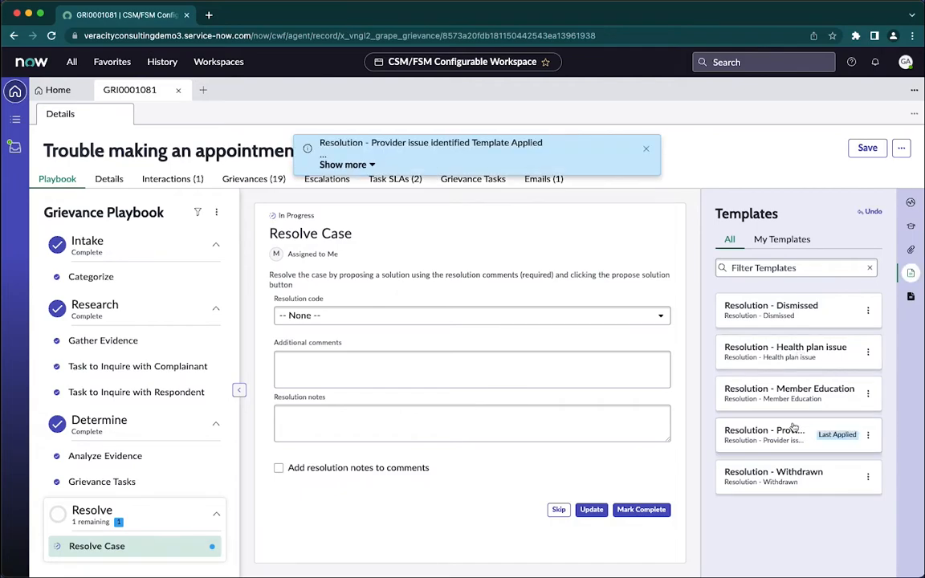
pyautogui.click(647, 149)
pyautogui.click(868, 149)
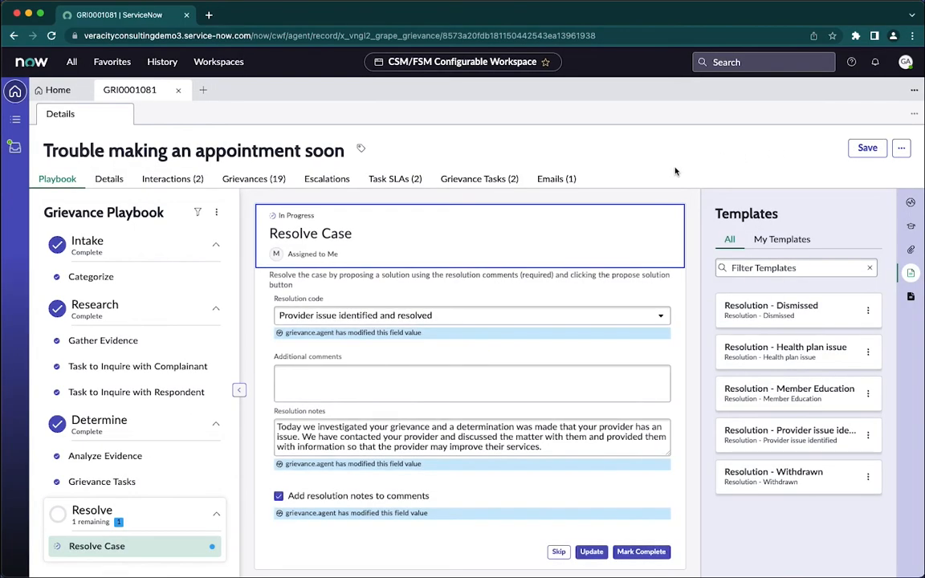
# Fill the Resolve Case additional comments with the 1 PM Kentucky Dermatology appointment confirmation and cancellation notice, and update the activity.
pyautogui.click(367, 378)
pyautogui.write('Your appointment is with Dr. Broder for 1 PM at Kentucky Dermatology is all set!  If something pops up and you need to change or cancel, please contact their office more than 24 hours prior to the appointment to avoid late cancellation fees')
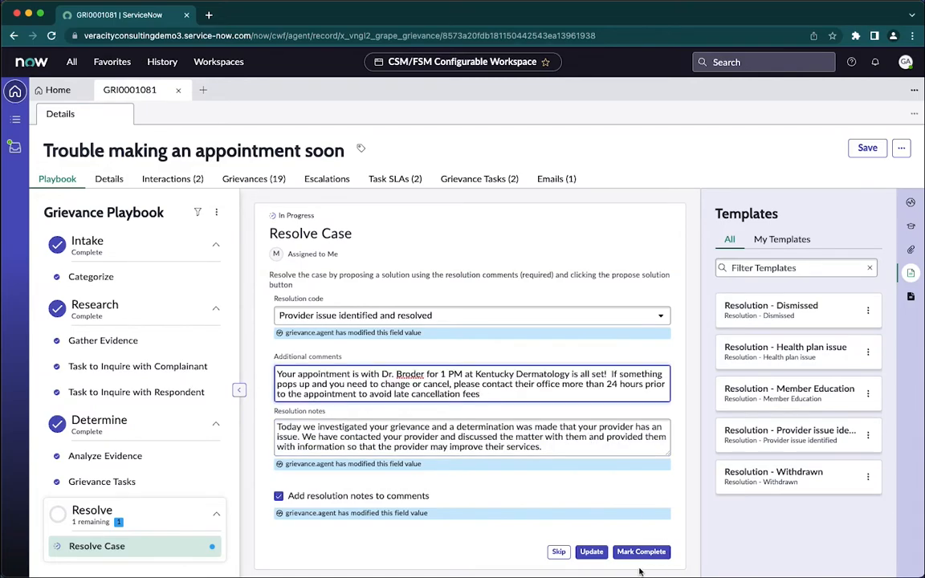
pyautogui.click(594, 554)
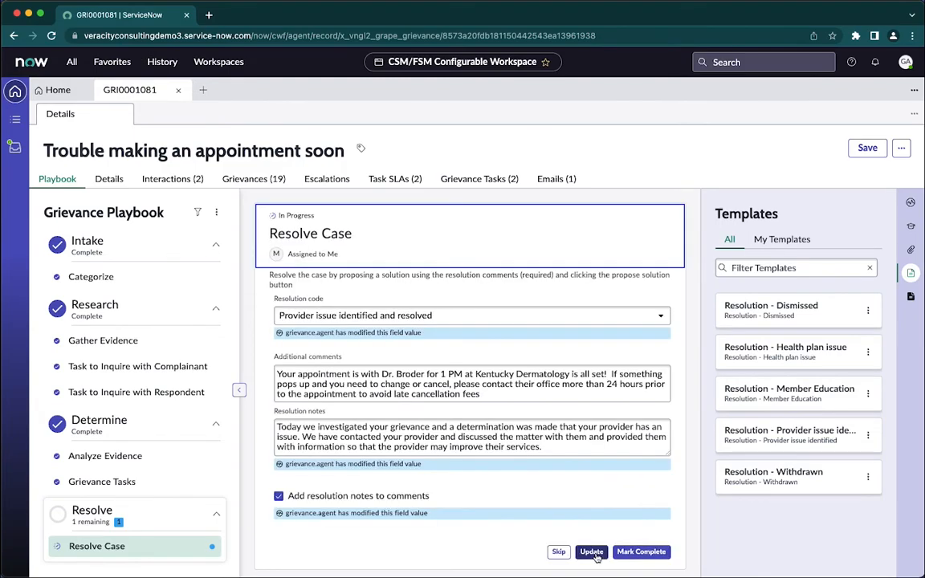
# Check the grievance's state in the record information and read the resolution email sent to the member.
pyautogui.click(911, 202)
pyautogui.doubleClick(740, 411)
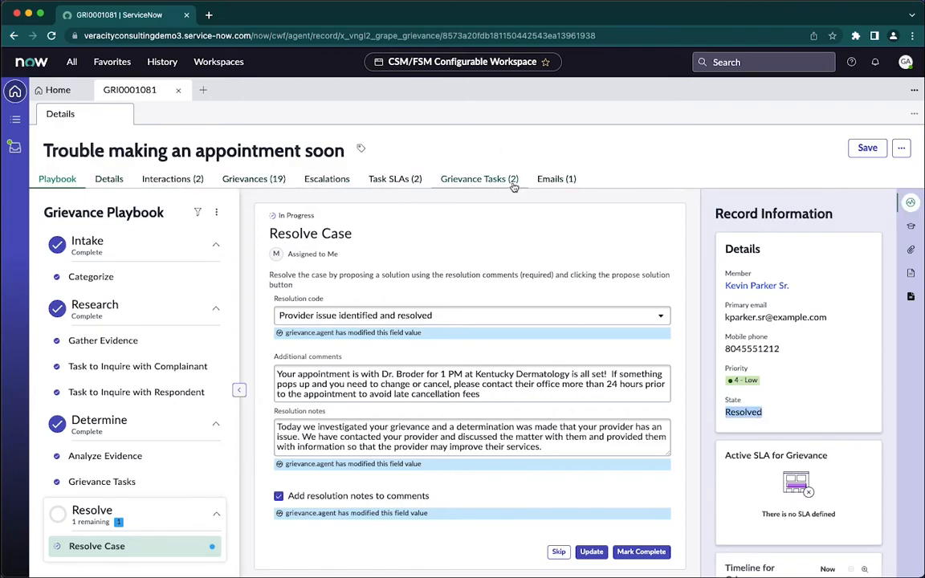
pyautogui.click(555, 181)
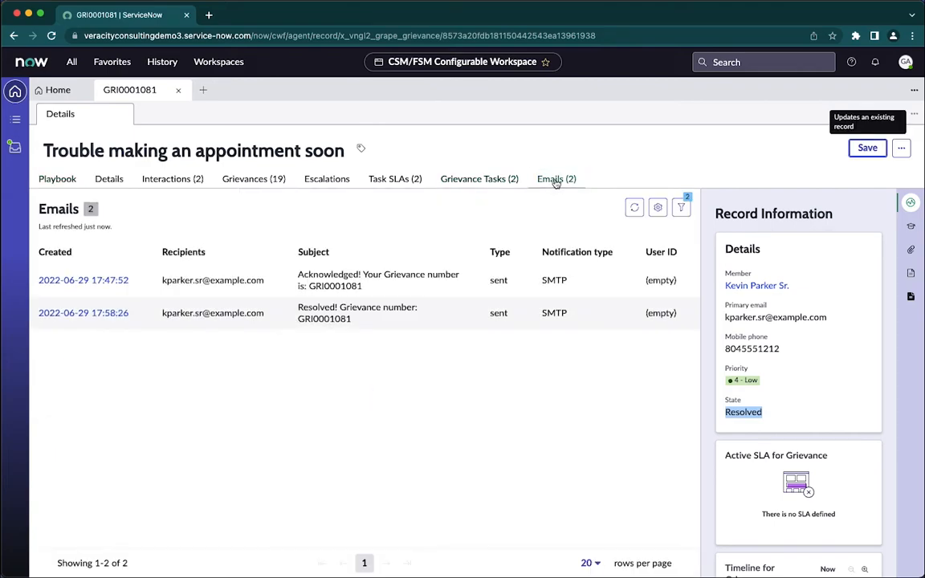
pyautogui.click(101, 313)
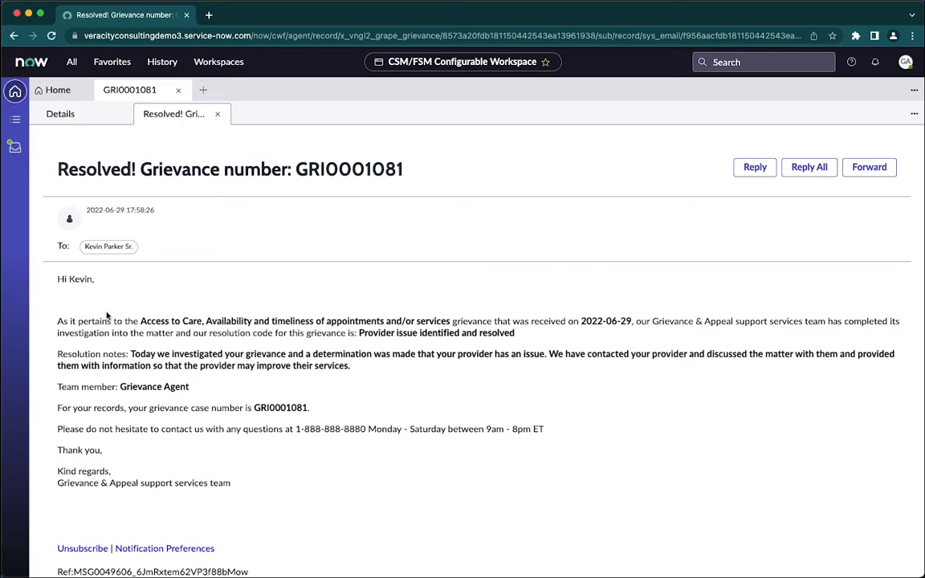
pyautogui.click(218, 114)
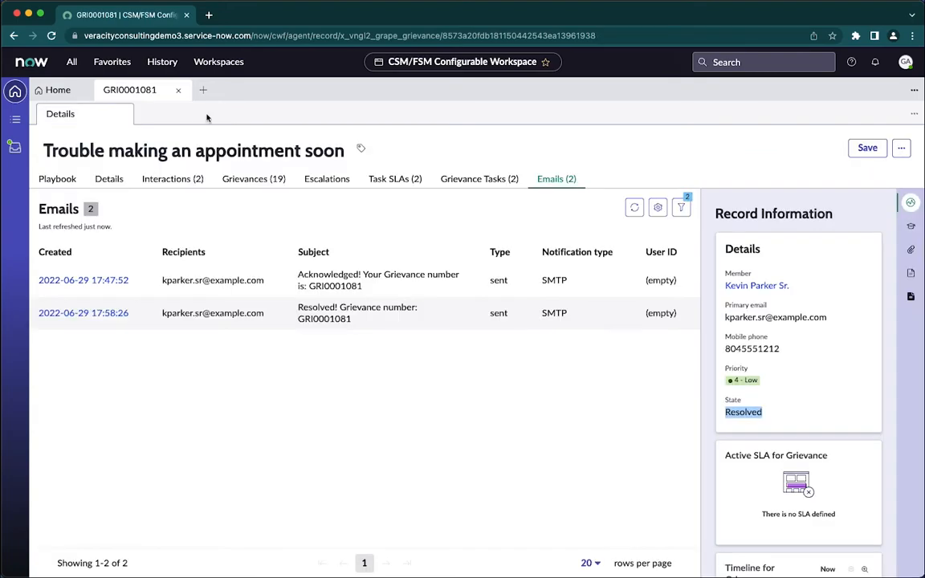
# Review the grievance's playbook and details, close the record, and return to the My Grievance Workspace home page.
pyautogui.click(62, 180)
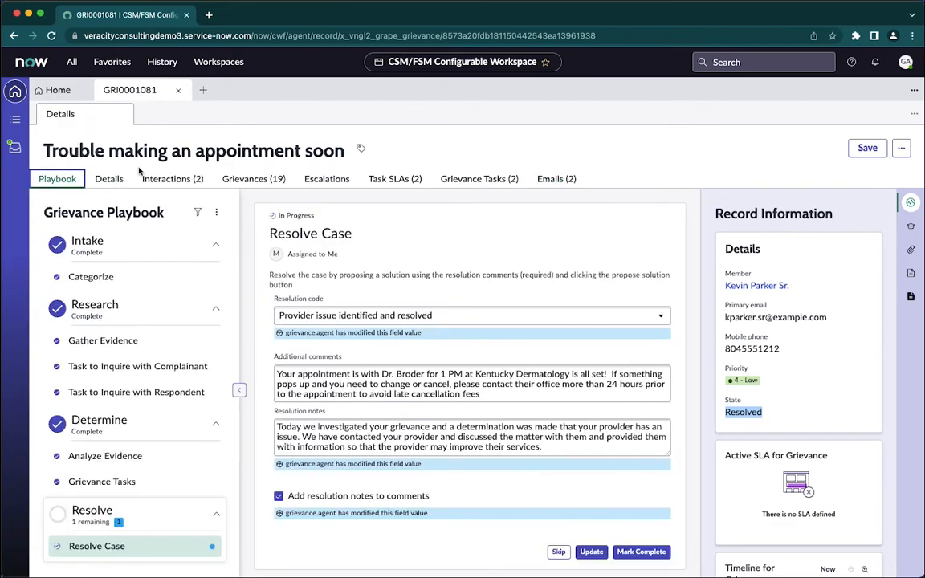
pyautogui.click(111, 181)
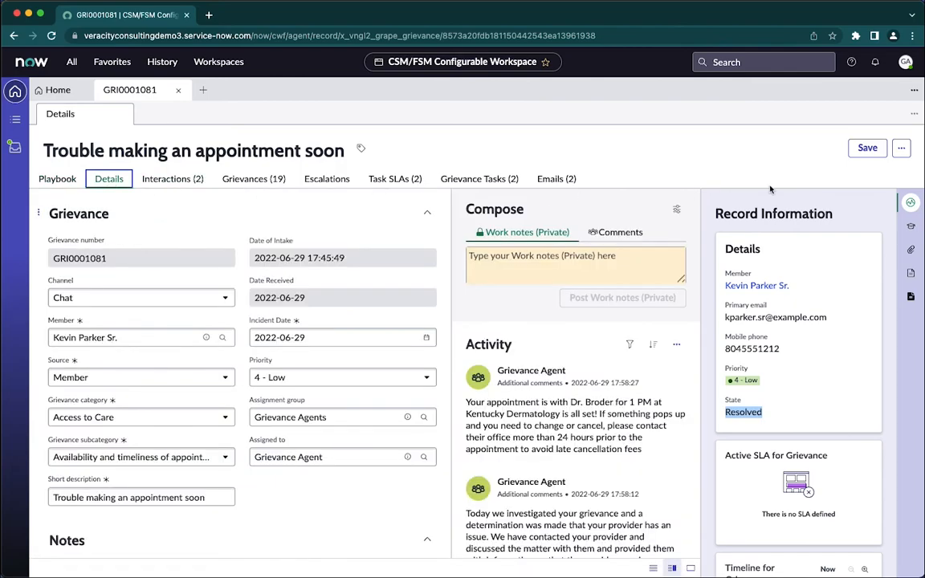
pyautogui.click(179, 90)
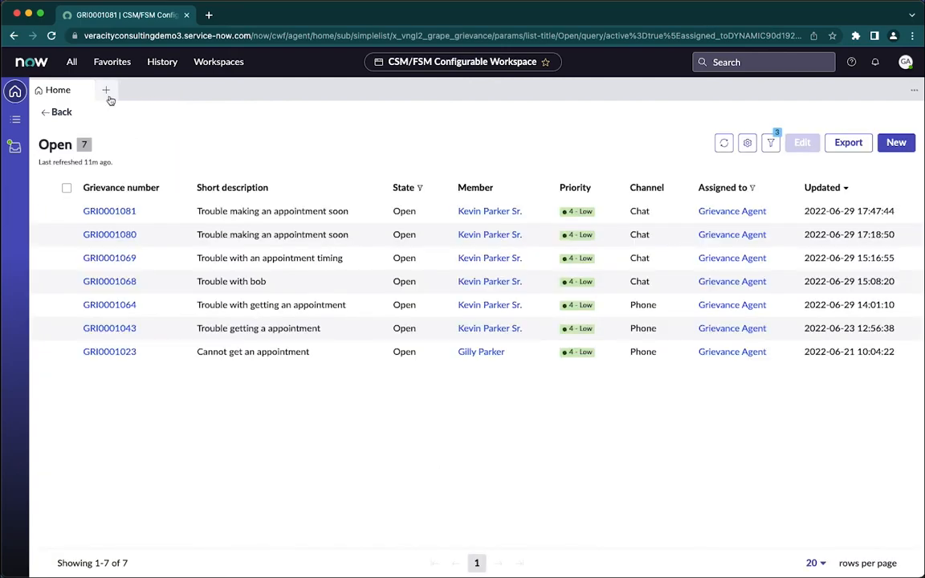
pyautogui.click(65, 93)
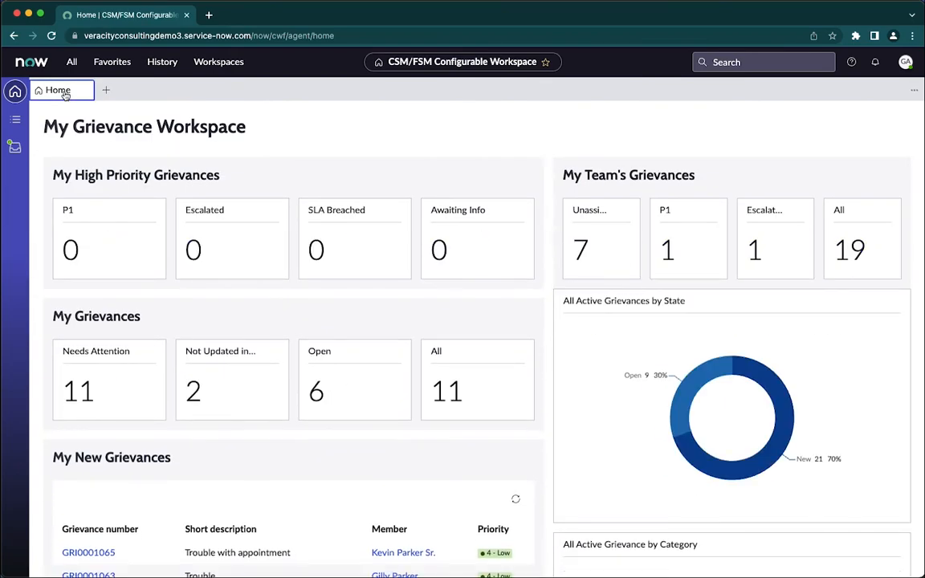